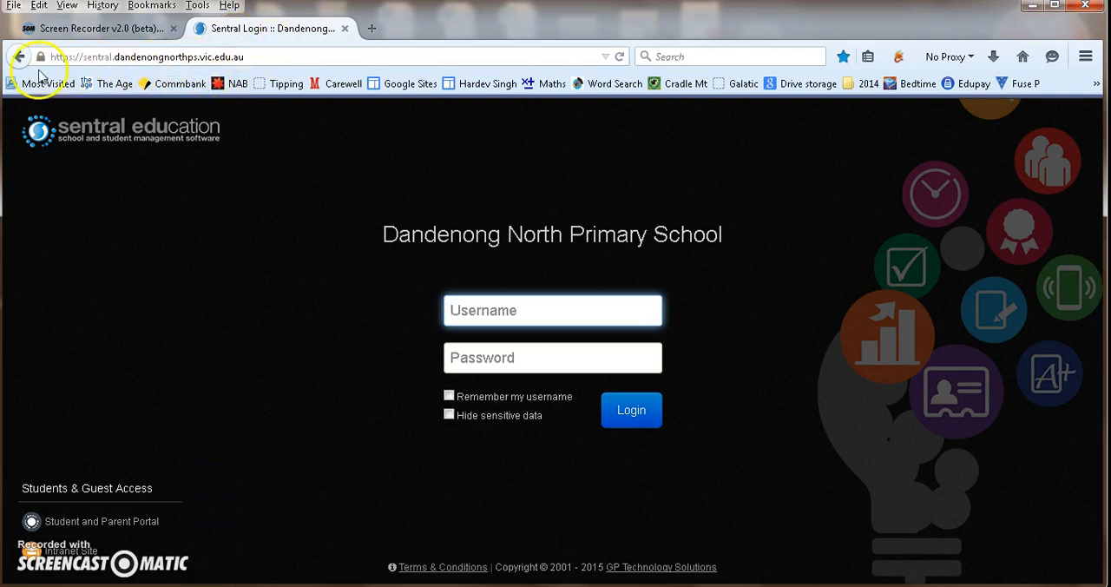
- Log in to the Dandenong North Primary School Sentral site with the staff username and account password
click(266, 56)
click(266, 56)
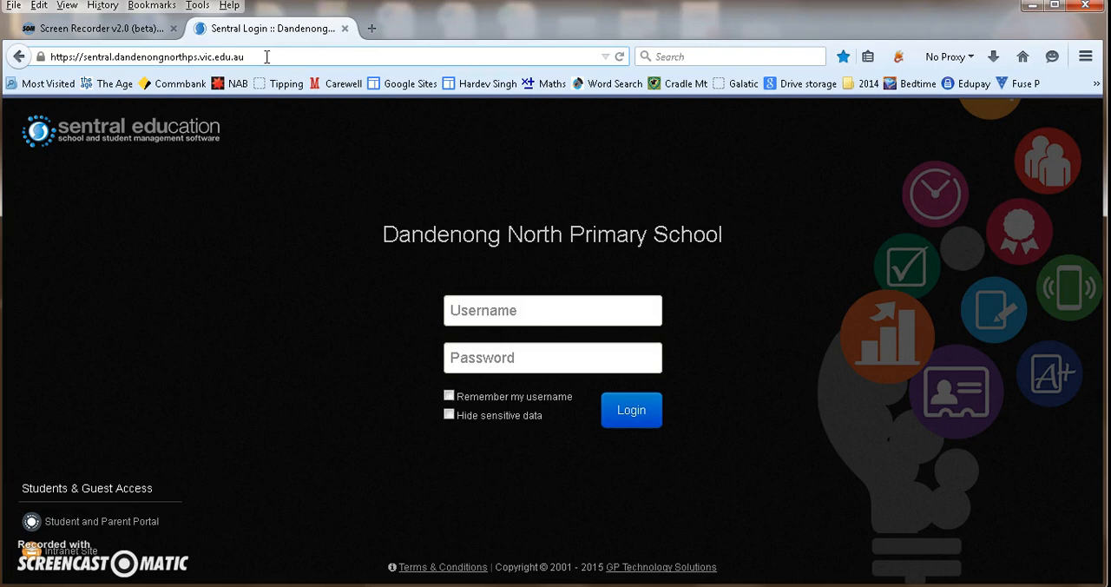
click(488, 305)
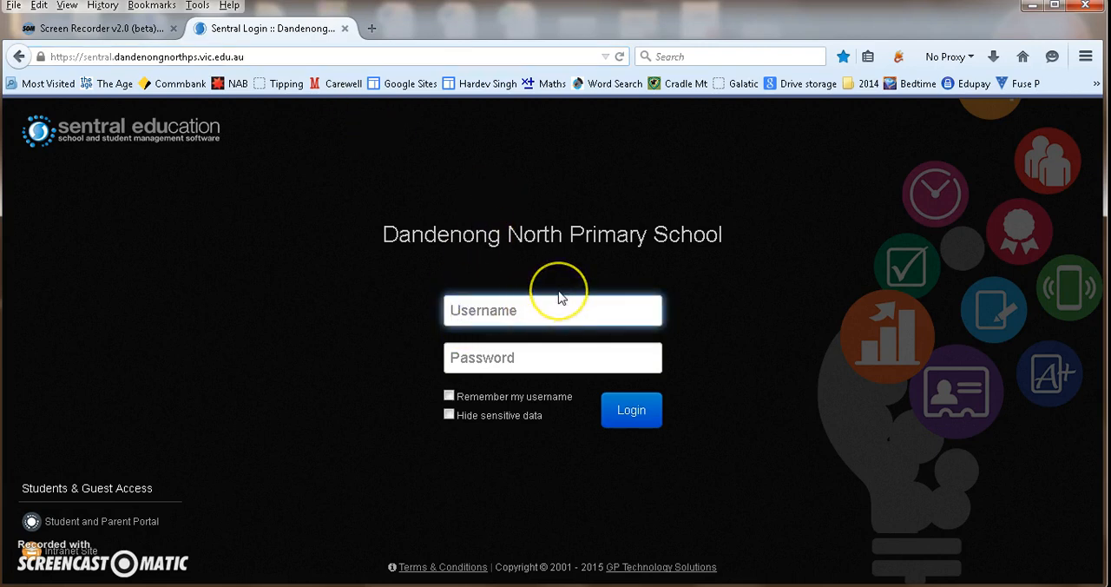
text(02577)
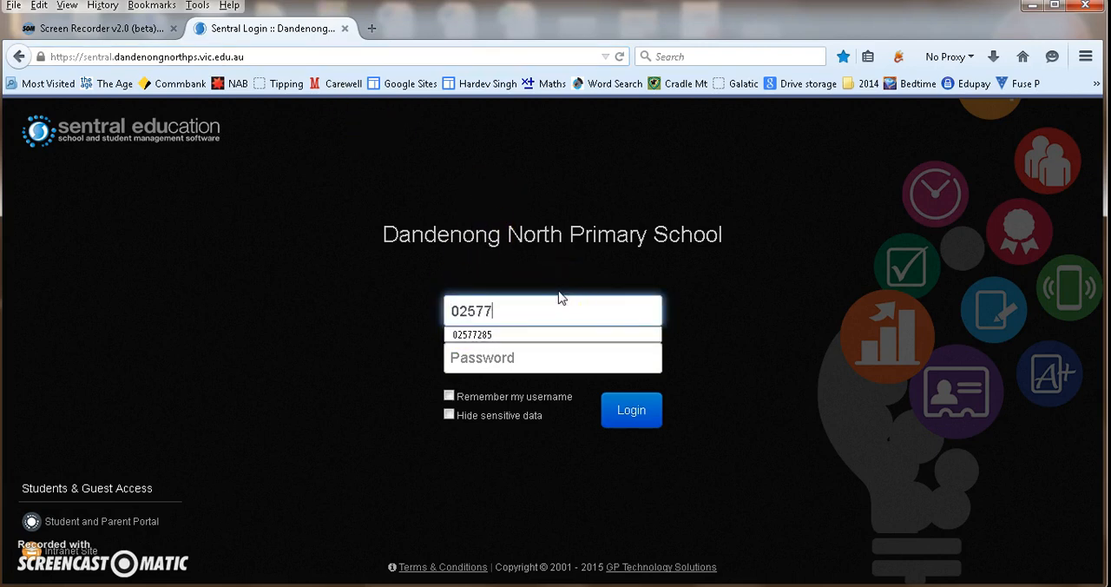
text(285)
key(Tab)
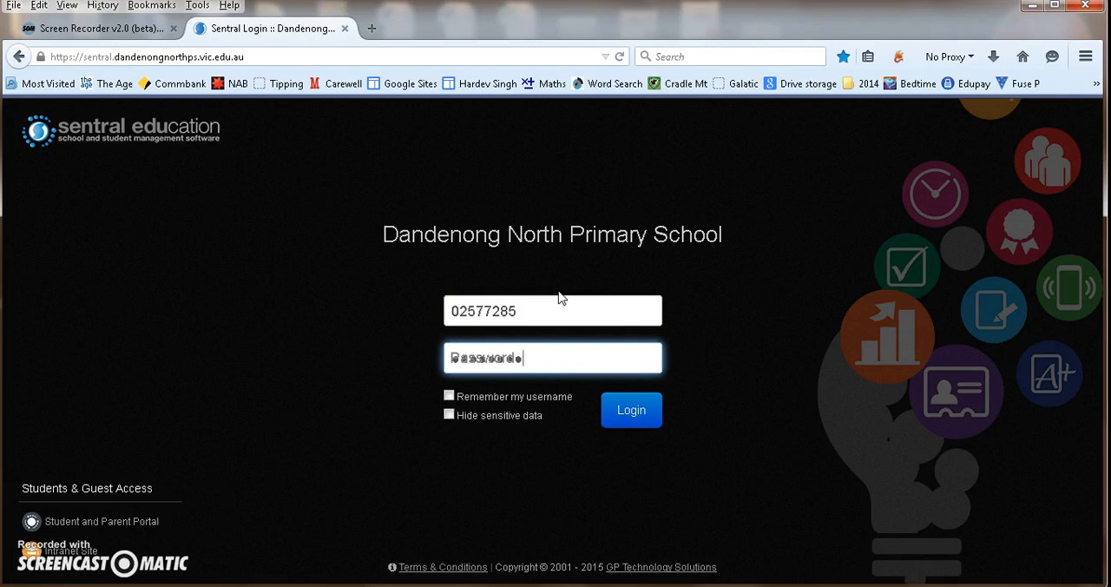
click(622, 410)
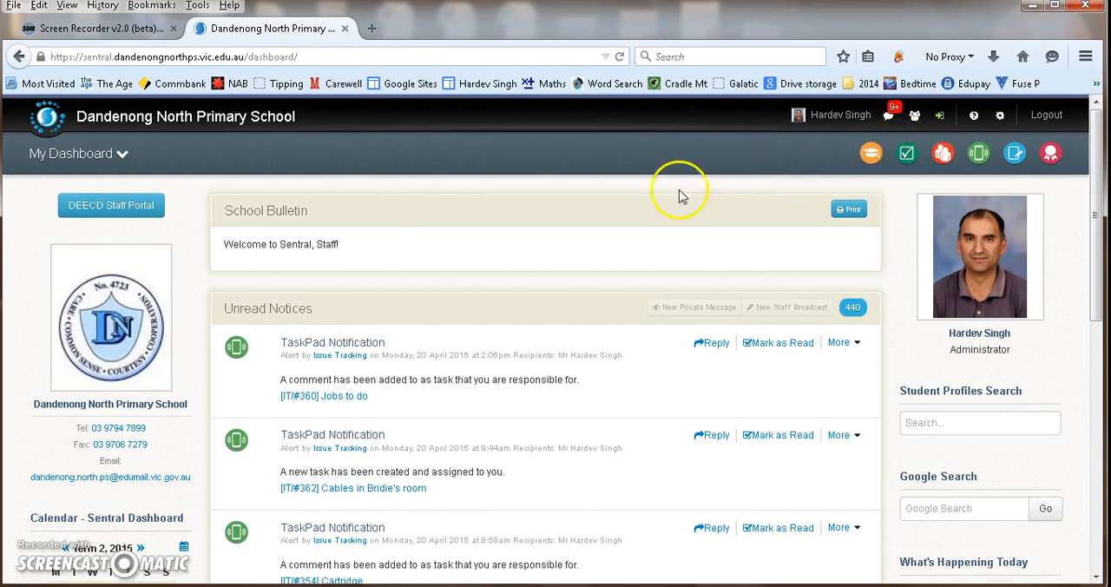
- Open the Reports module and go to class 20S among your own classes
click(48, 122)
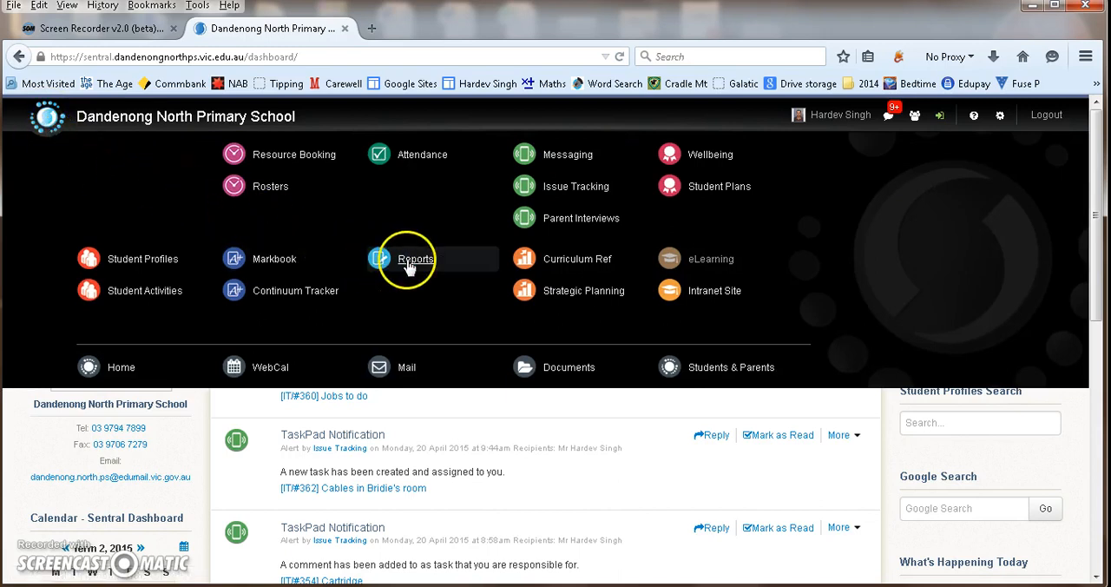
click(413, 261)
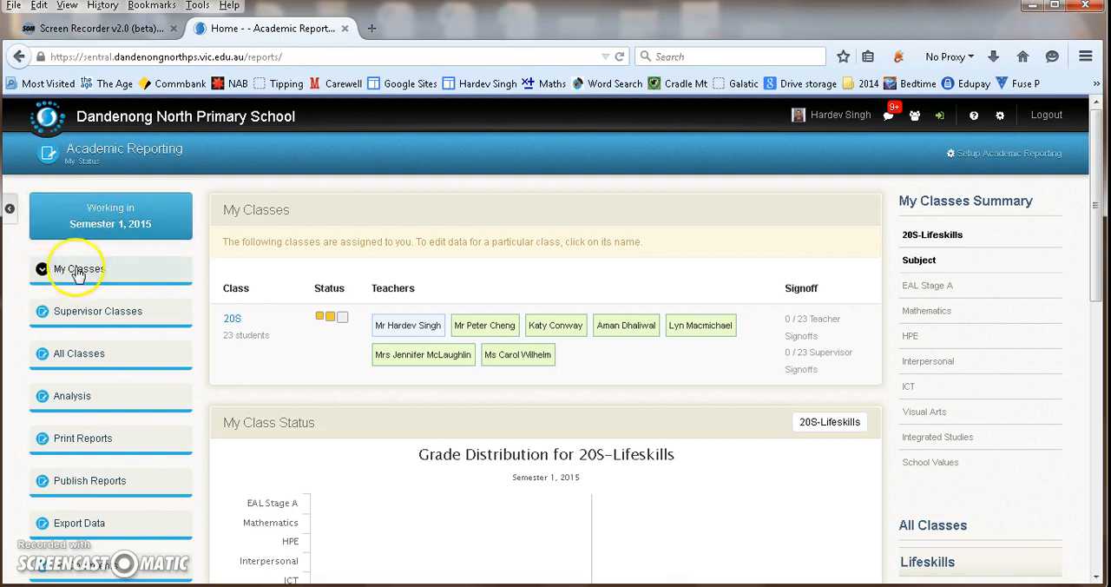
click(11, 213)
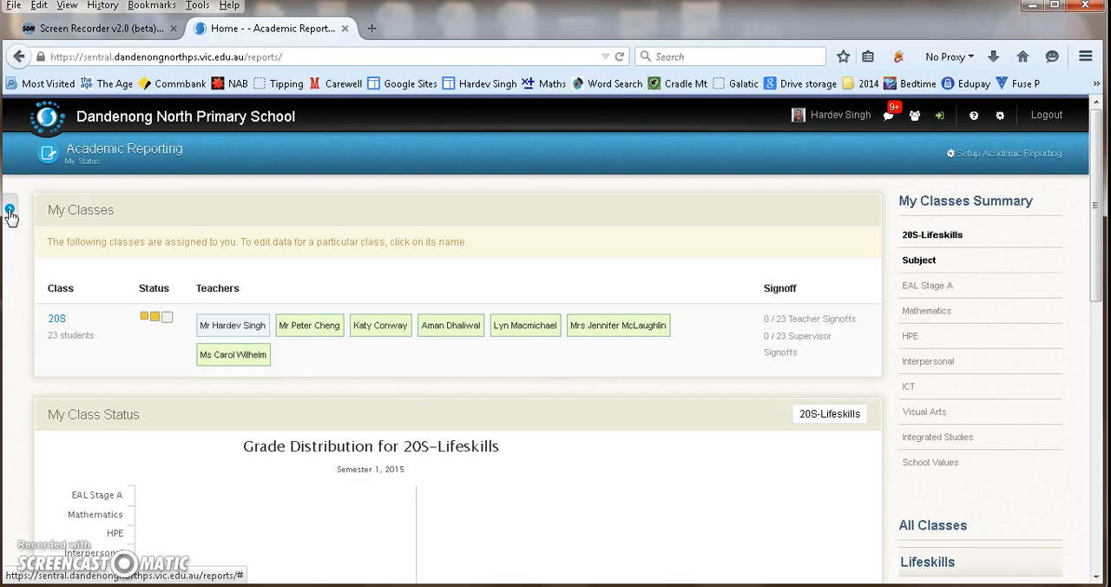
click(10, 213)
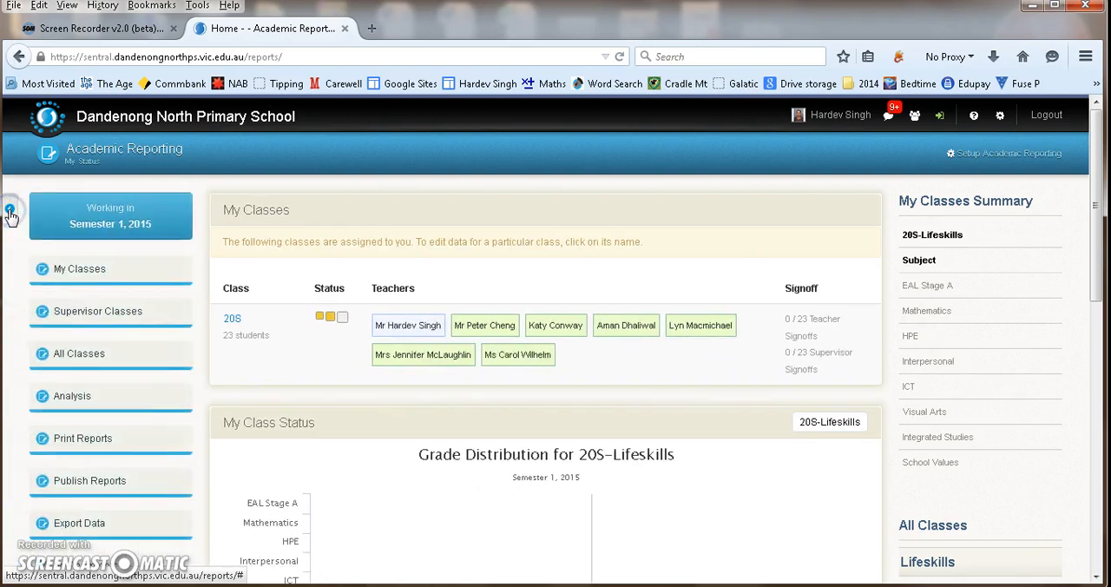
click(73, 276)
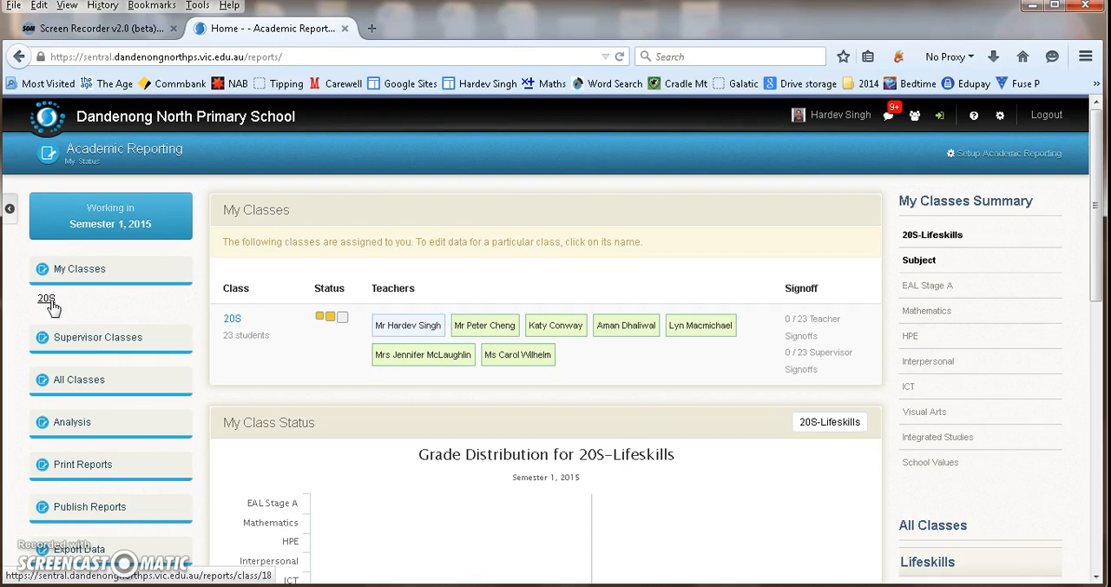
click(49, 300)
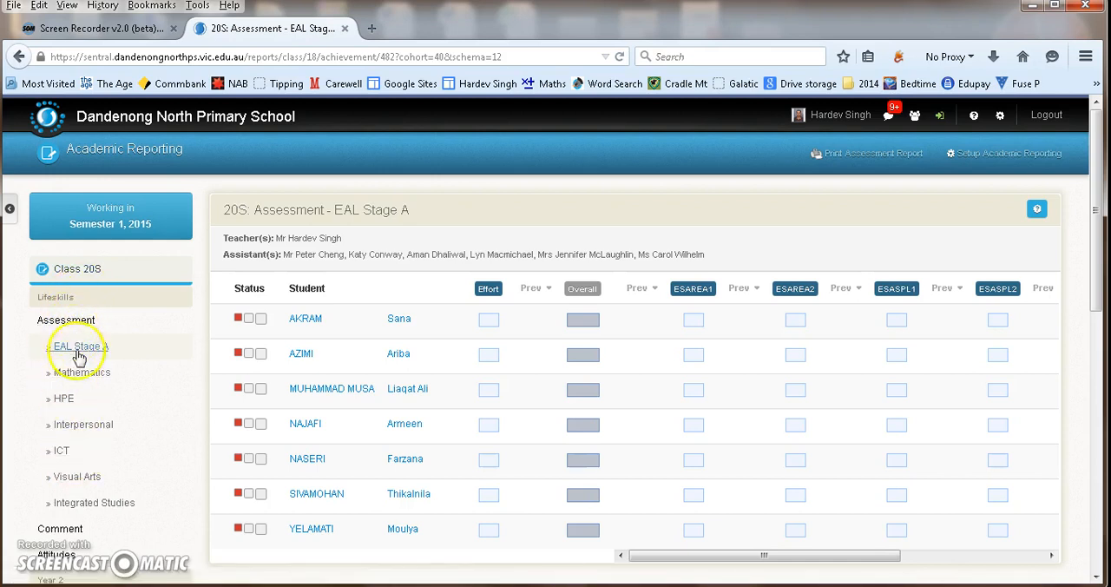
- Open the Year 2 English assessment for class 20S and look through its student list
scroll(87, 469, down, 2)
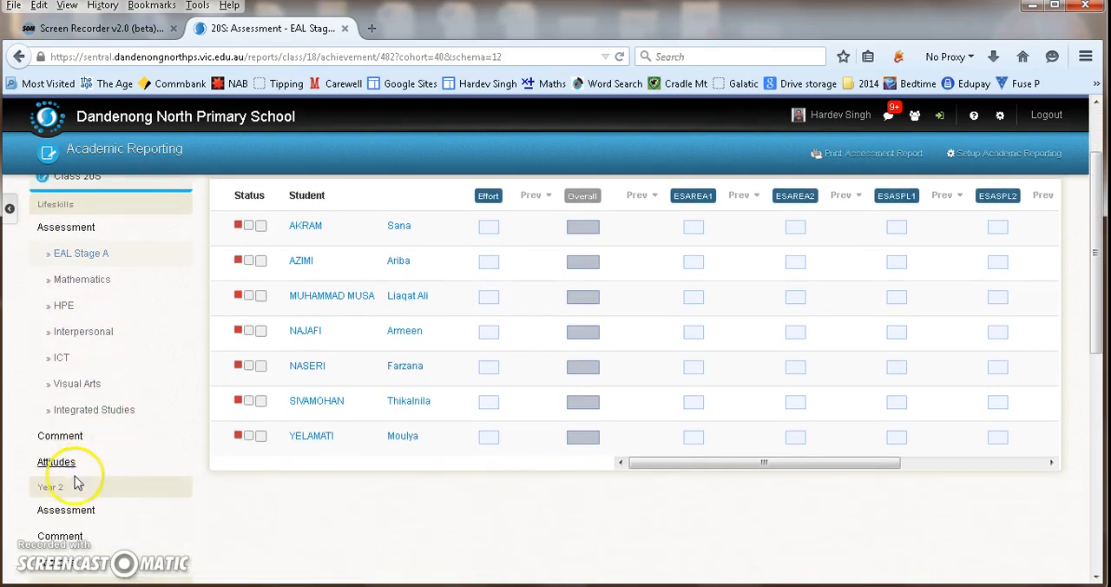
click(86, 519)
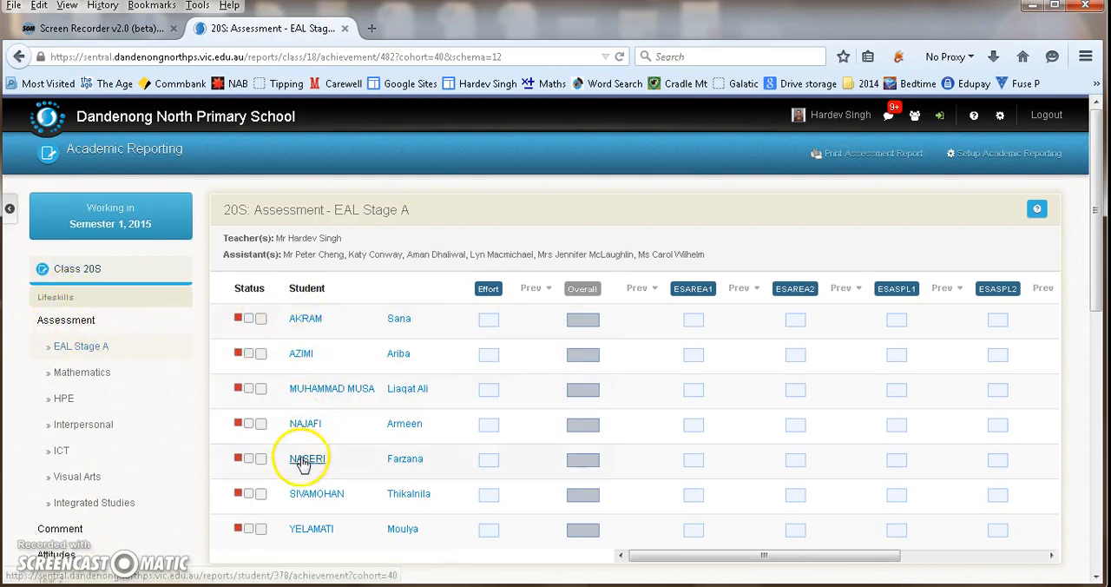
scroll(345, 483, down, 2)
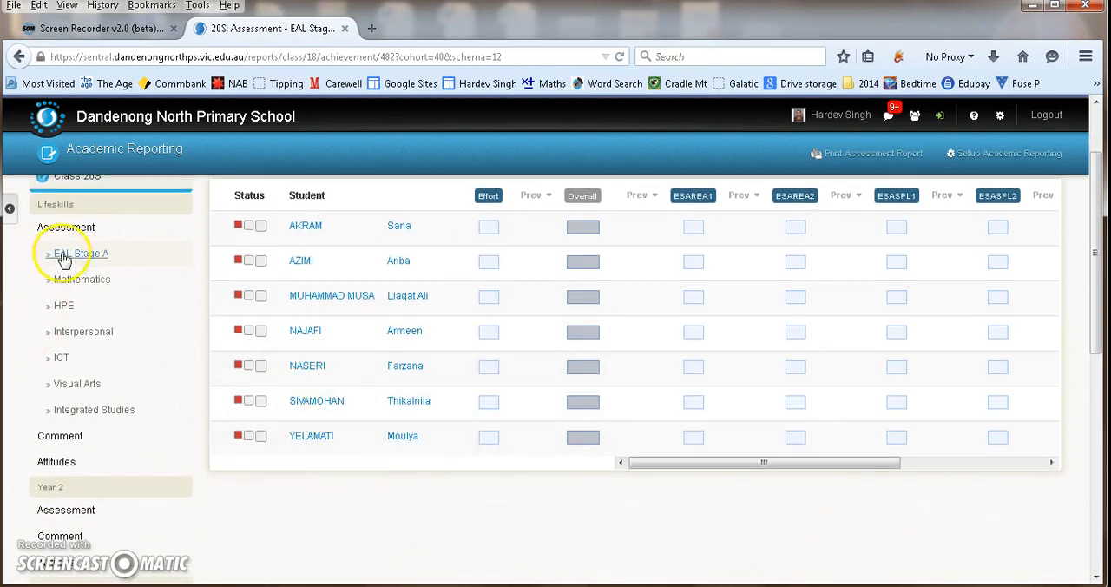
click(54, 512)
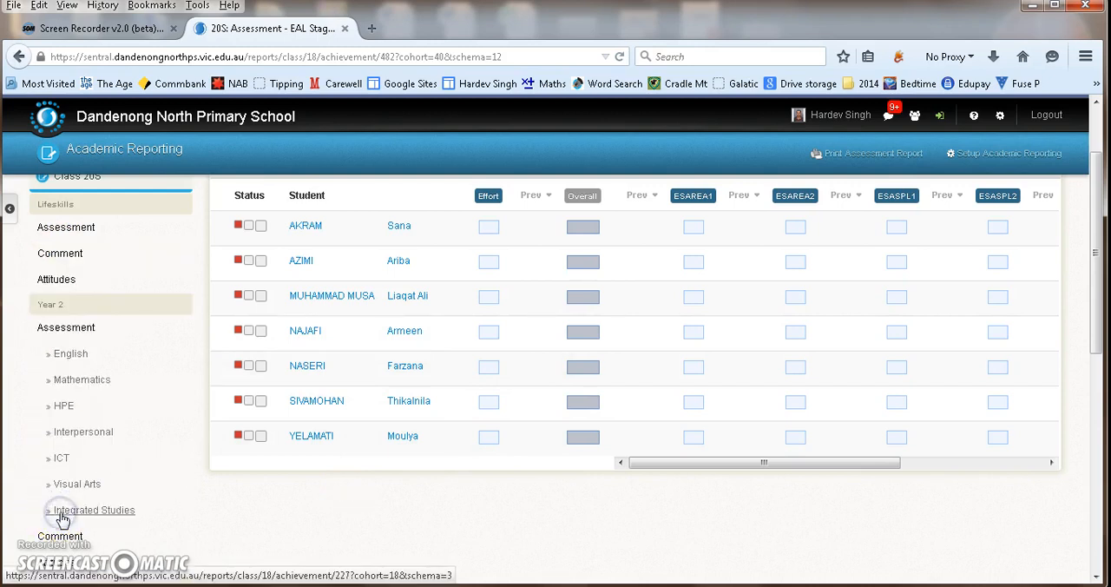
click(60, 357)
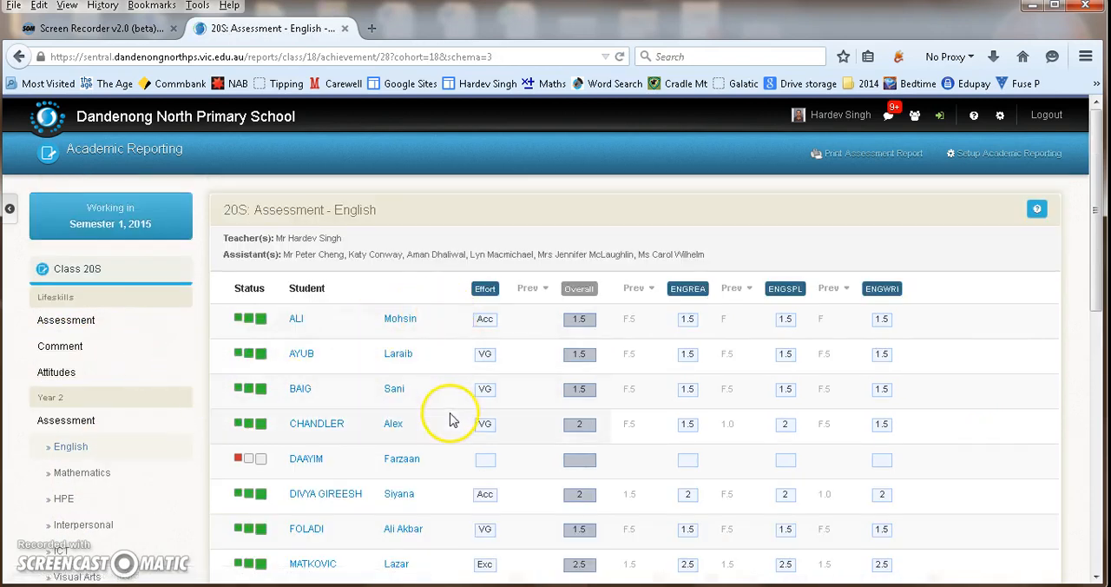
scroll(449, 420, down, 6)
scroll(447, 444, down, 4)
scroll(441, 439, up, 3)
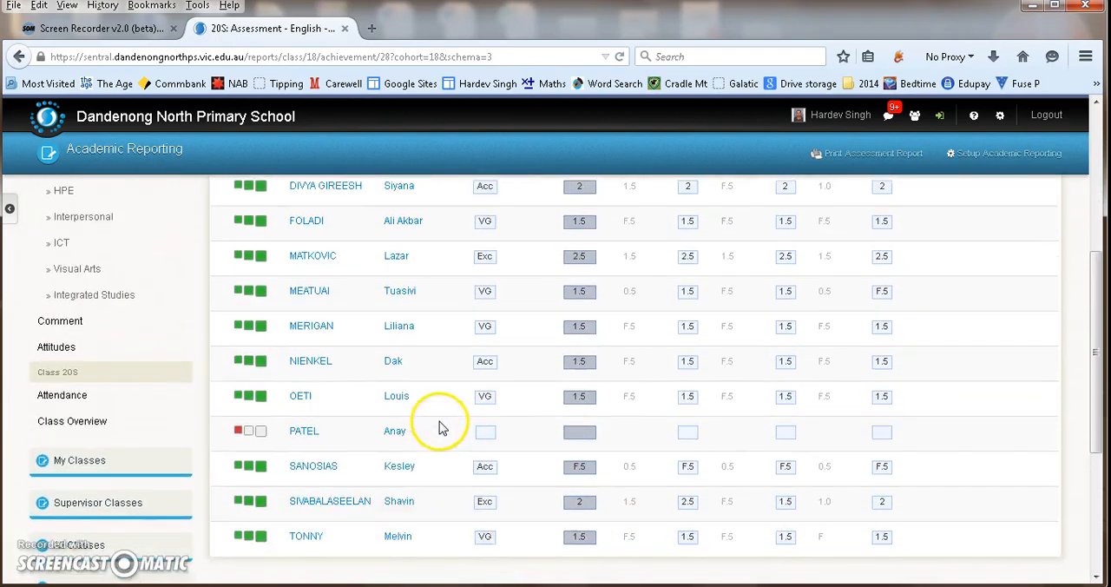
scroll(441, 425, up, 7)
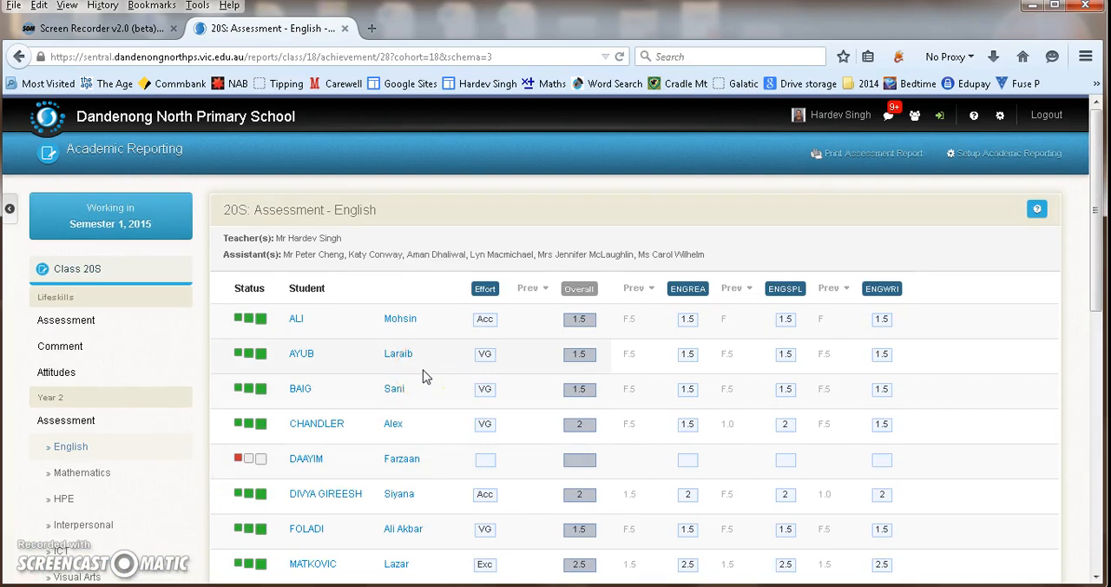
- View the Lifeskills Mathematics assessment and return to the Year 2 English assessment
click(66, 322)
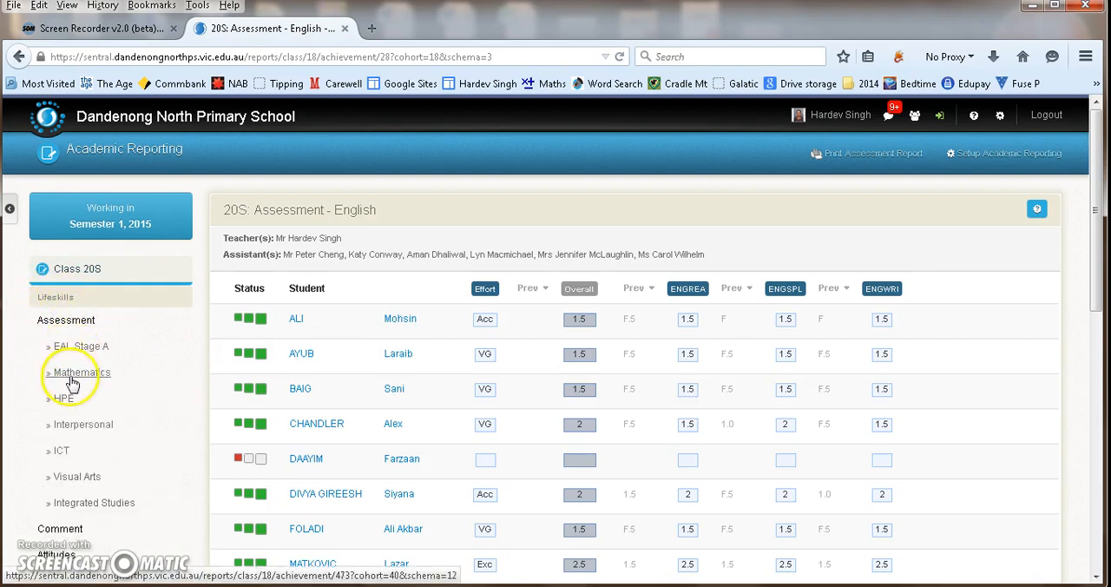
click(73, 375)
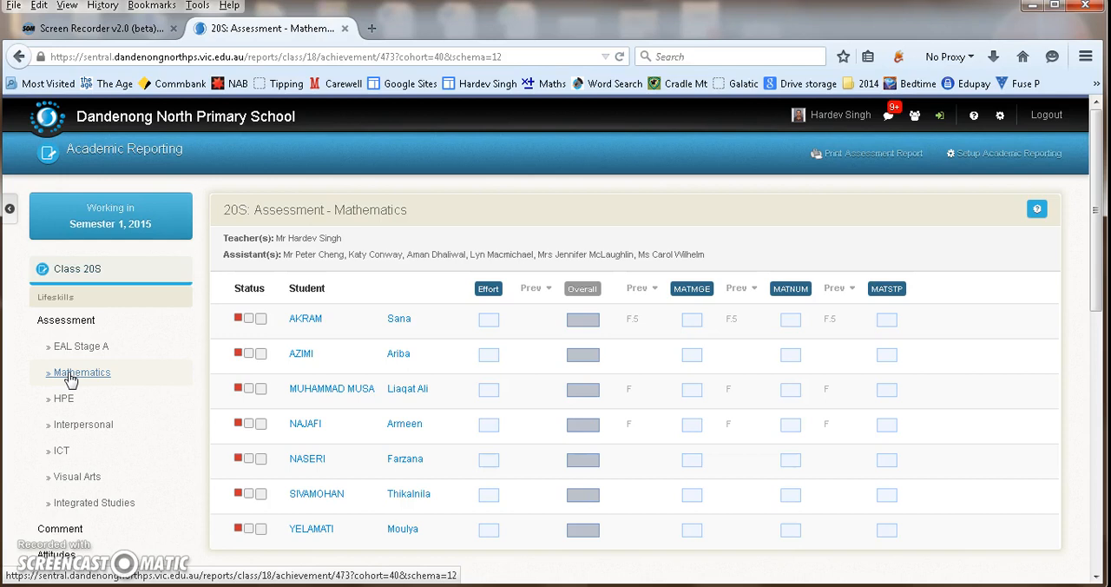
scroll(71, 381, down, 5)
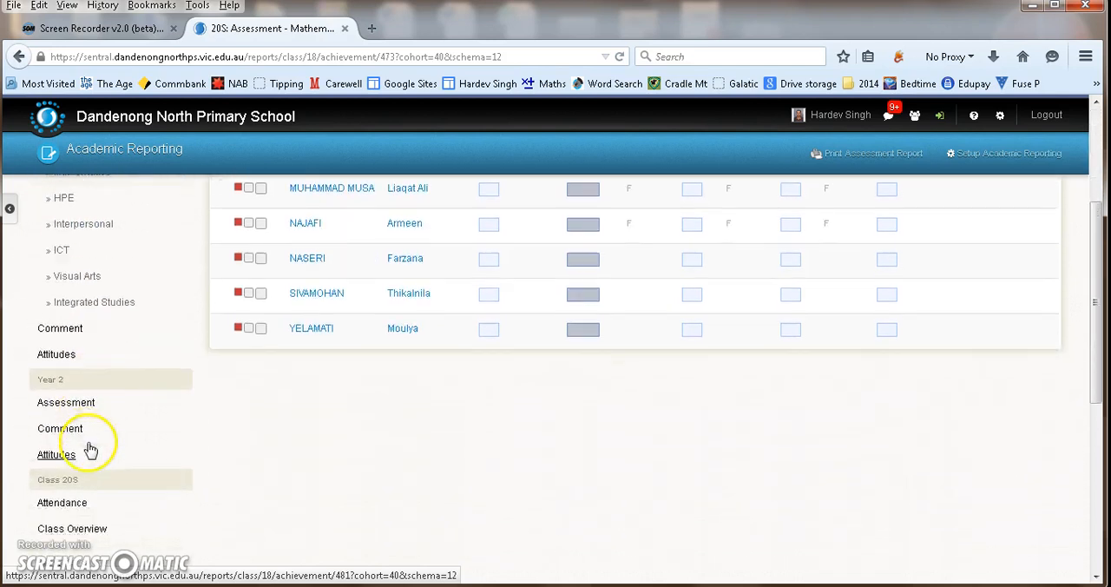
click(64, 324)
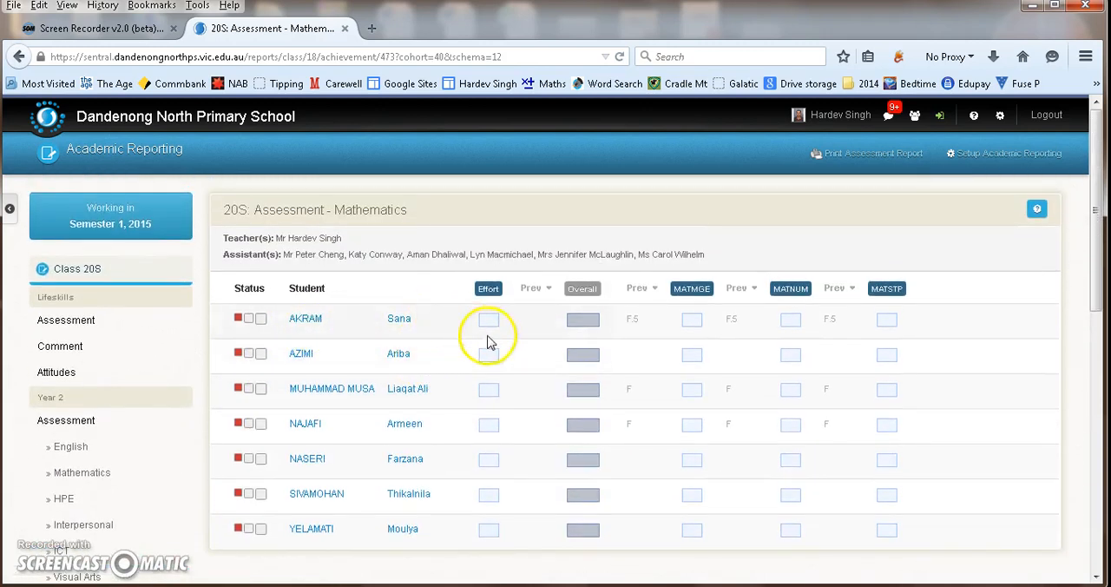
click(70, 447)
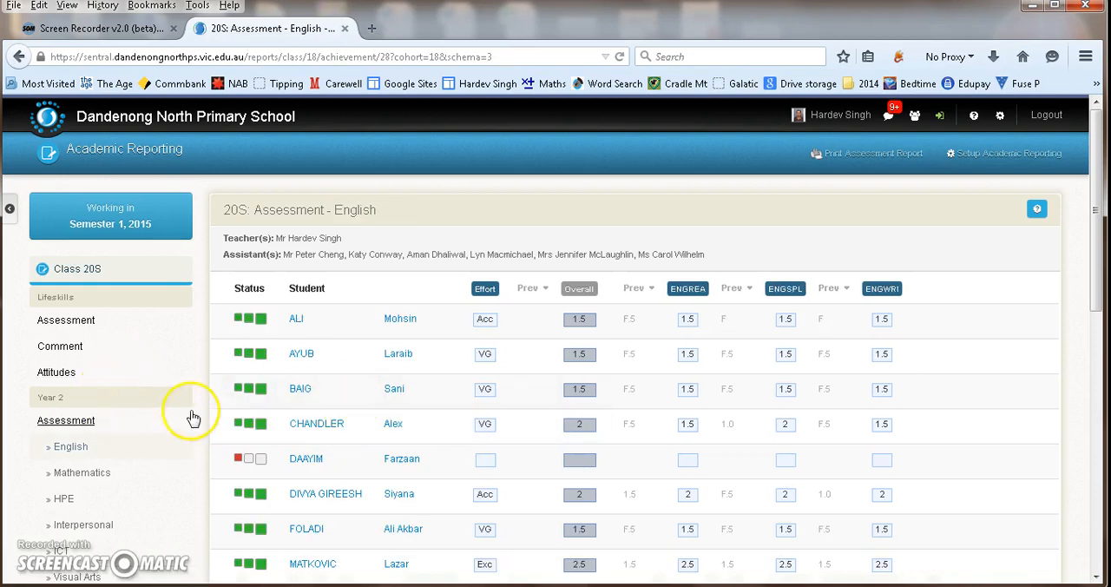
click(185, 372)
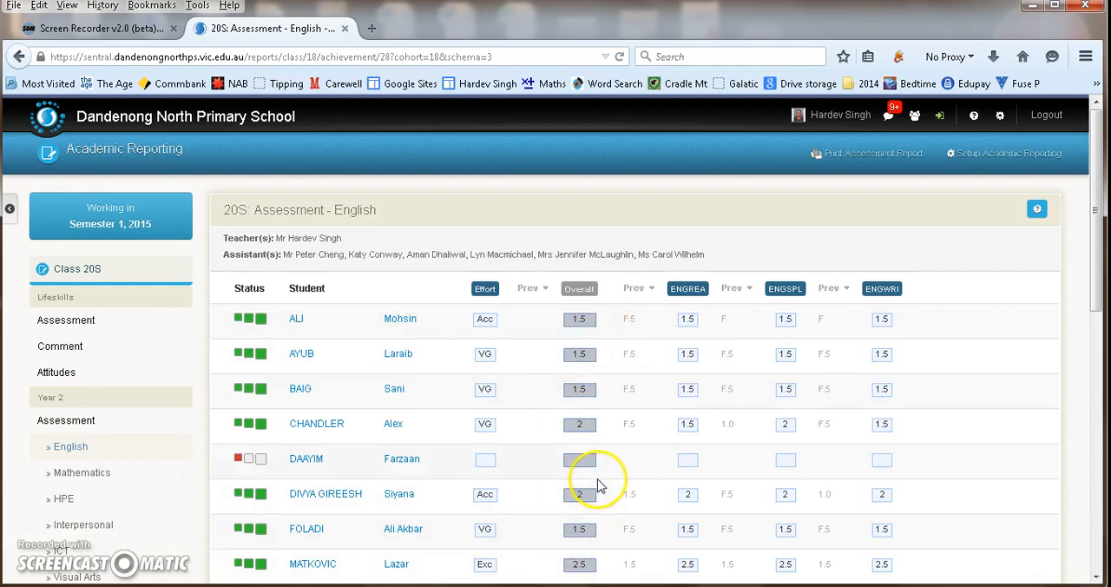
- Review the overall English marks of all Year 2 students in class 20S
scroll(582, 491, down, 2)
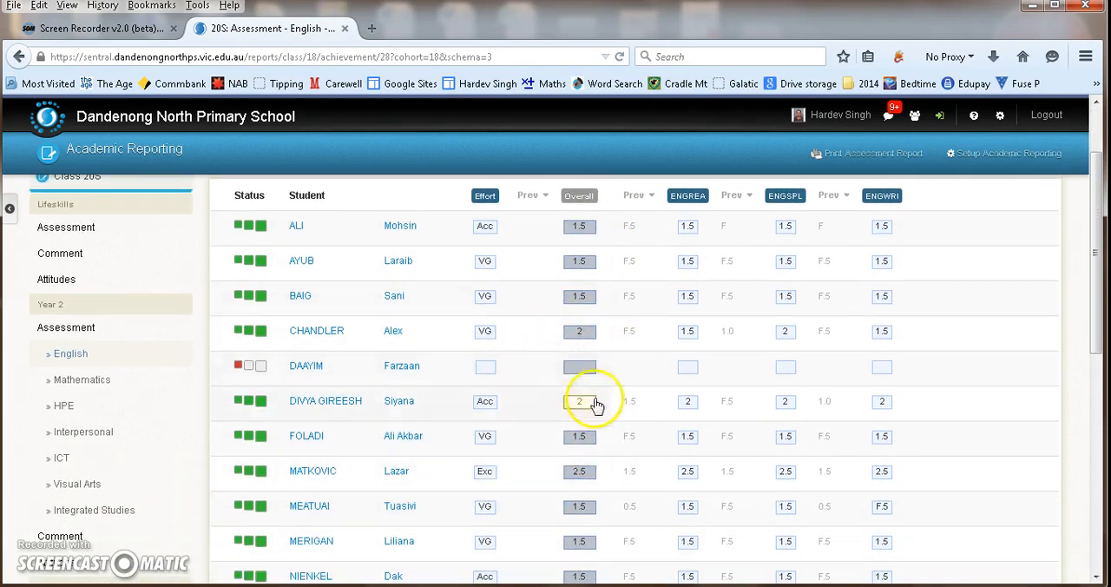
scroll(580, 544, down, 1)
scroll(579, 544, down, 1)
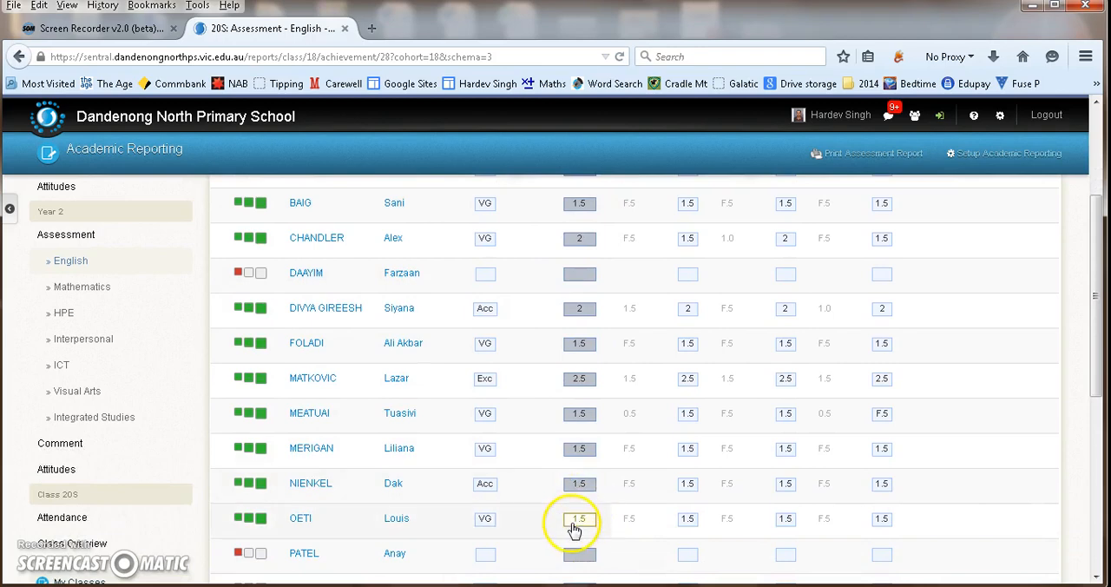
scroll(575, 528, down, 2)
scroll(575, 482, down, 2)
scroll(581, 482, up, 8)
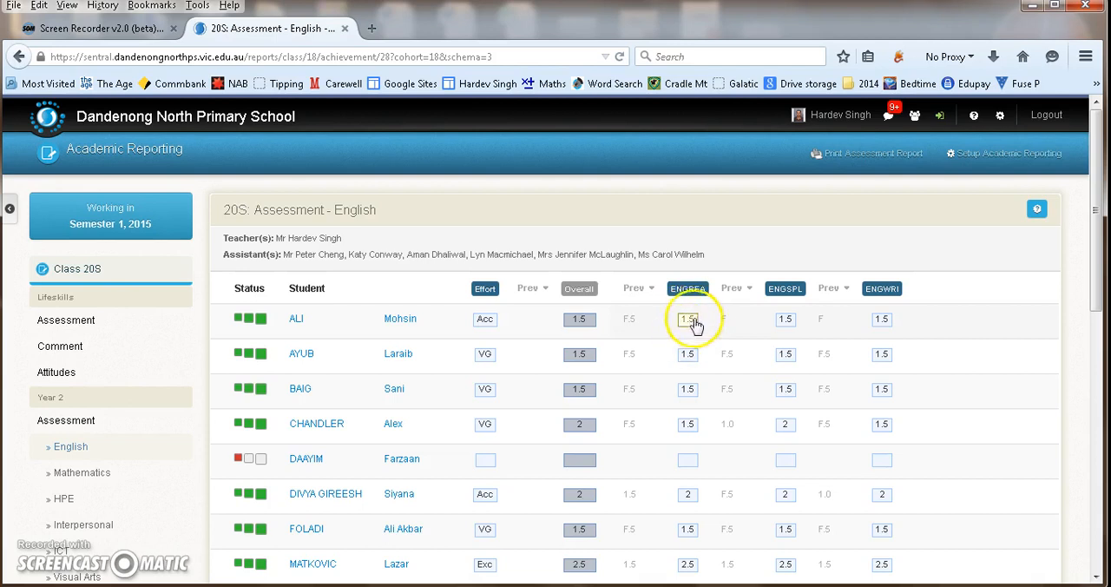
- Try the marks 2 and F.5 for the first student's ENGREA result and set it back to 1.5
click(689, 323)
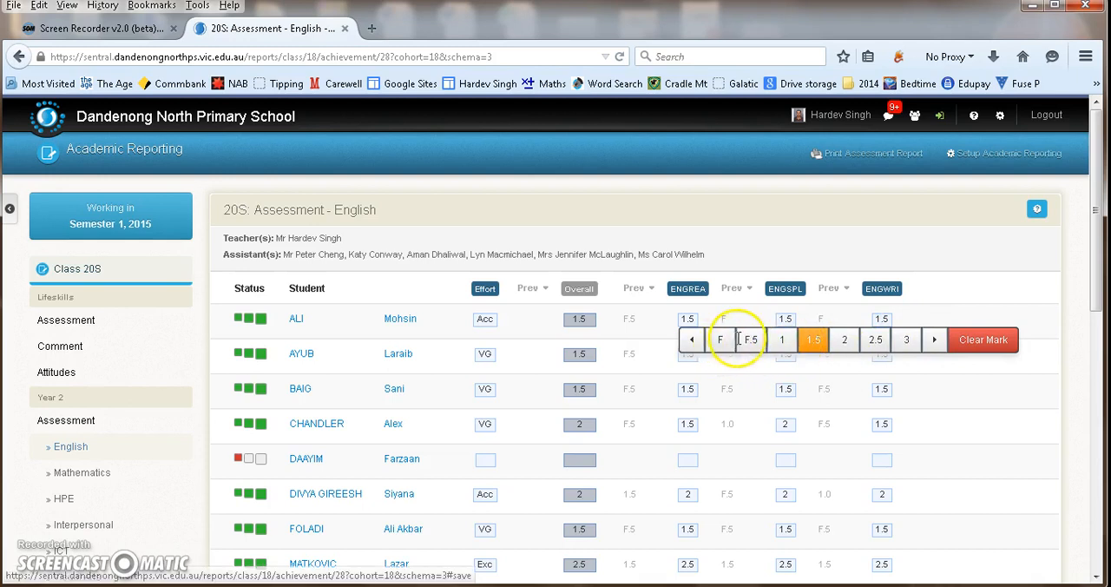
click(845, 340)
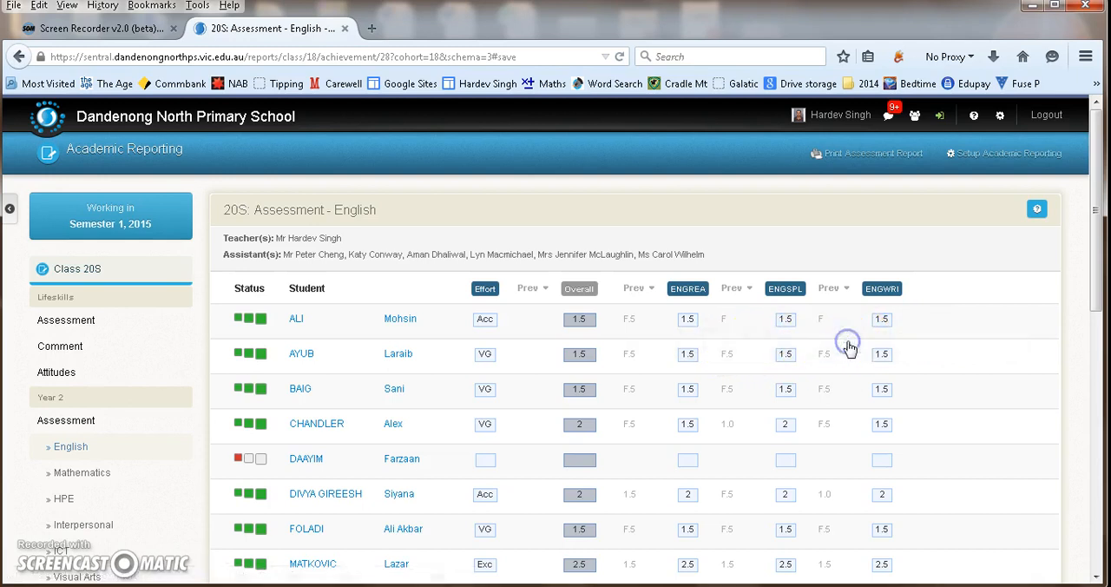
click(693, 323)
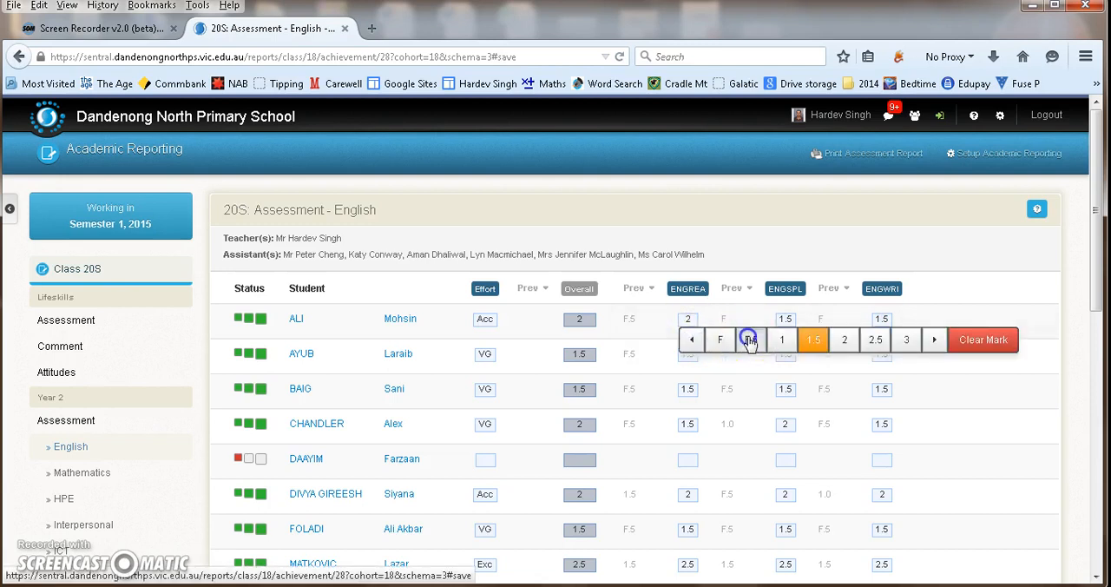
click(715, 338)
click(689, 323)
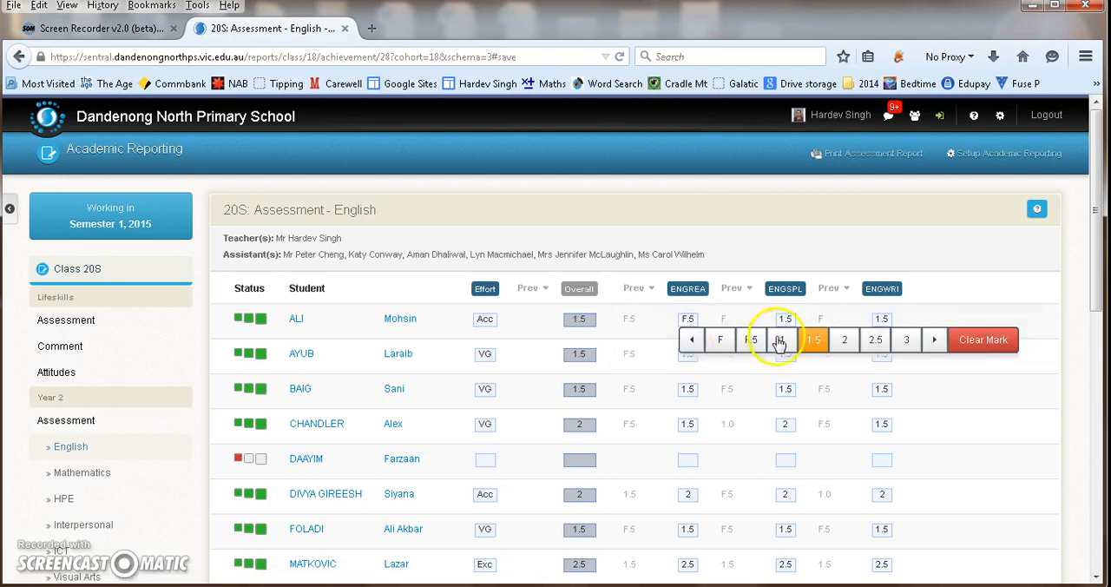
click(809, 341)
- Try the marks 2 and 2.5 for the second student's ENGREA result and set it back to 1.5
click(695, 359)
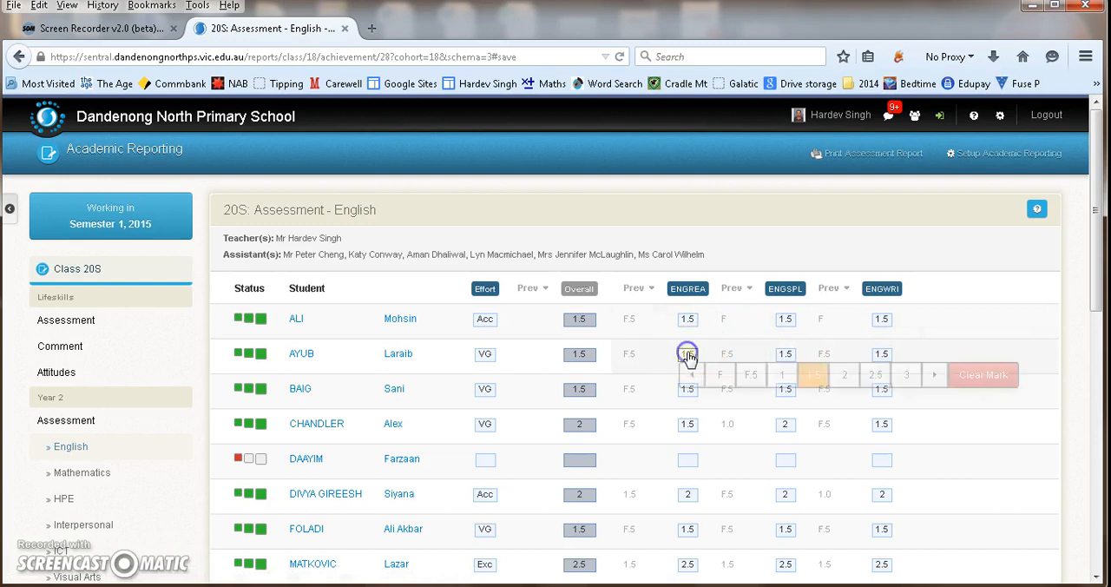
click(841, 376)
click(684, 363)
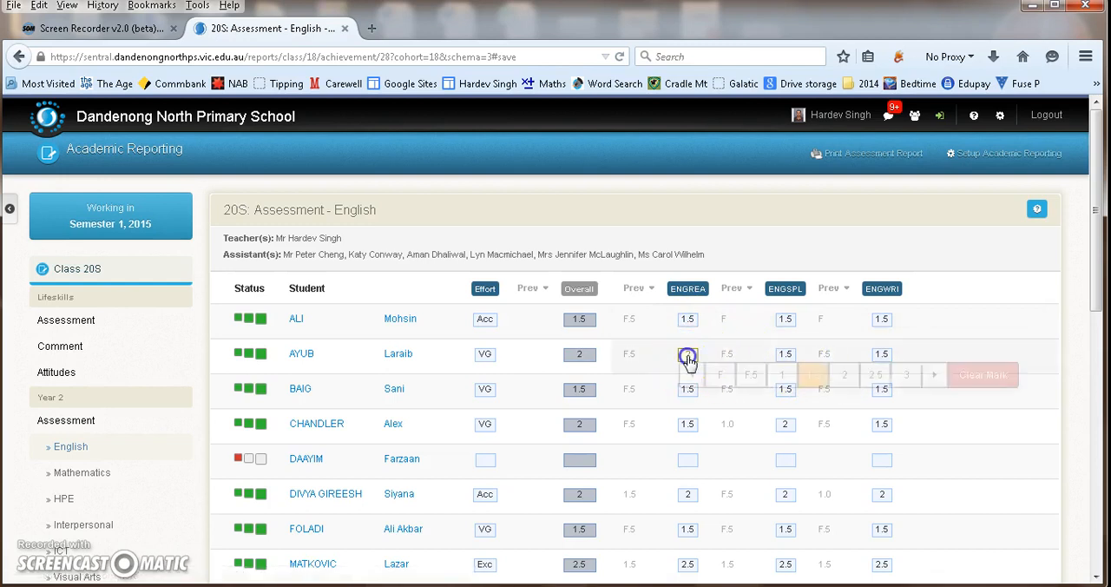
click(878, 375)
click(688, 355)
click(812, 375)
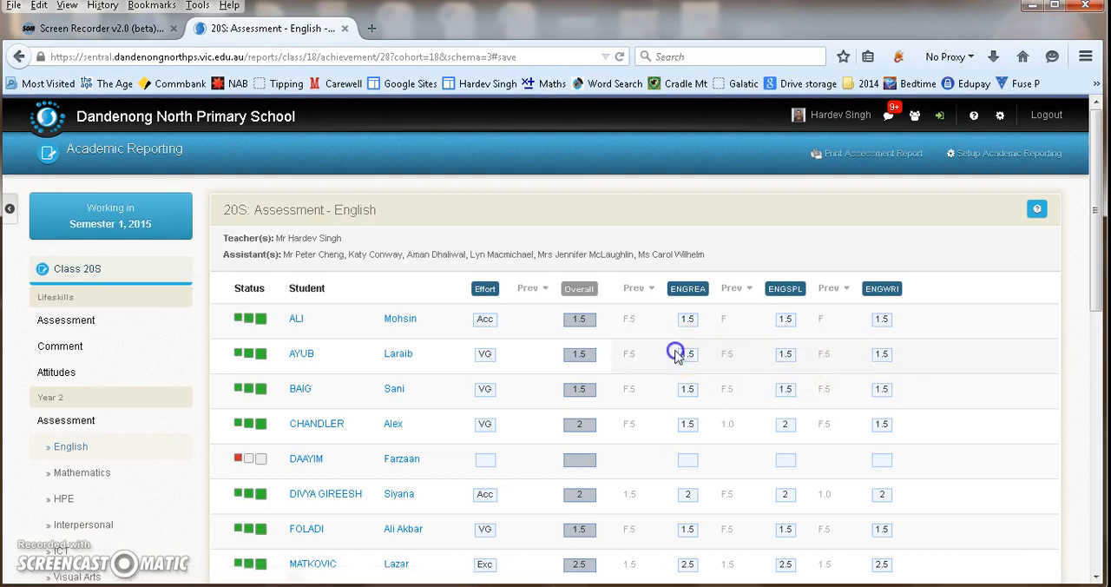
- Try clearing the second student's ENGREA mark and set it back to 1.5
click(699, 360)
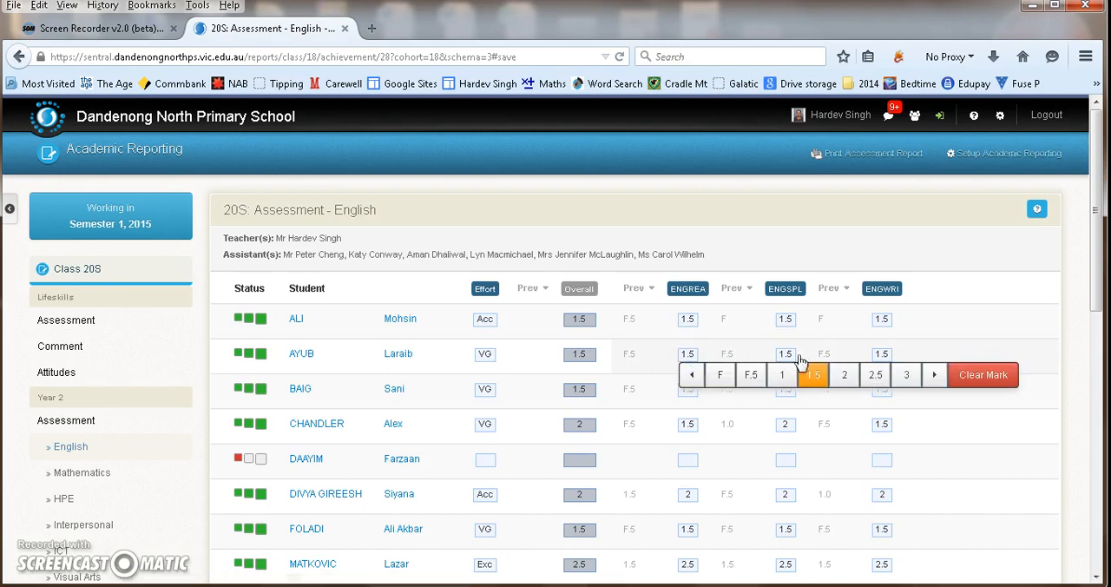
click(982, 378)
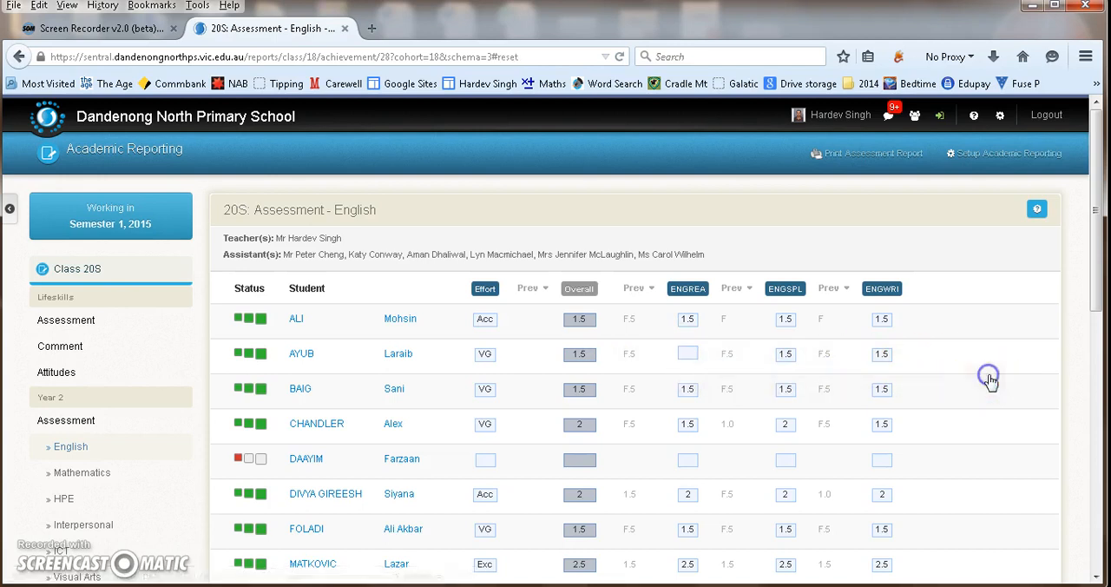
click(687, 356)
click(817, 375)
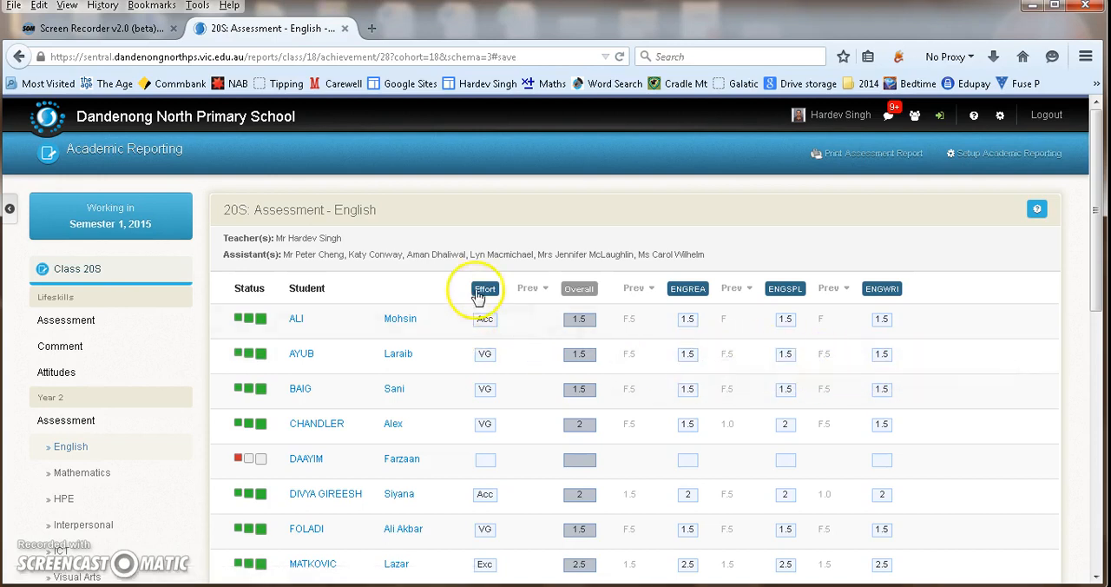
- View the effort rating options for the first student and check the completion status of all students in English
click(485, 322)
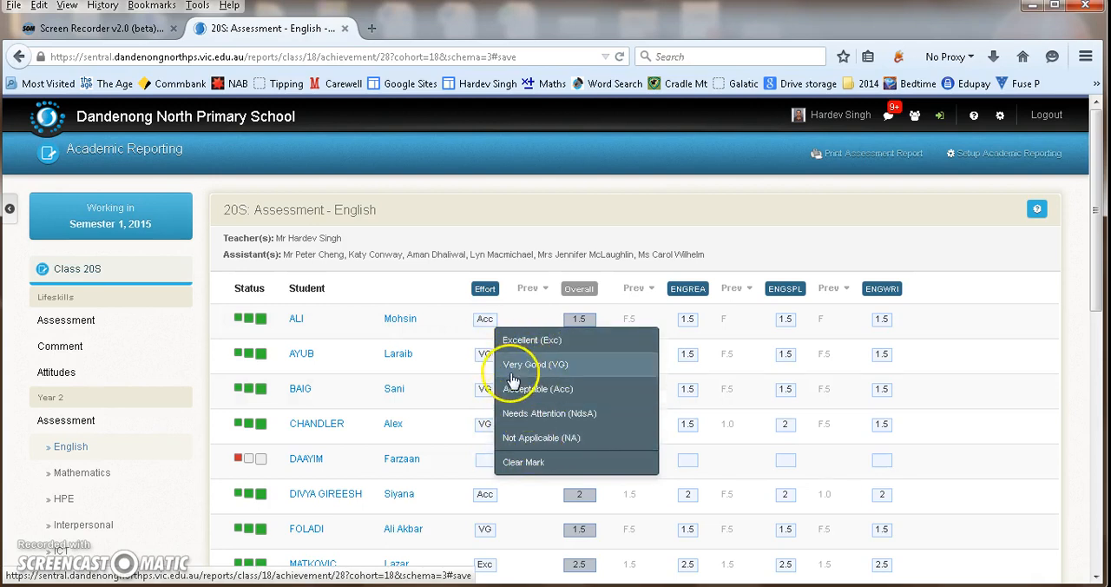
click(445, 292)
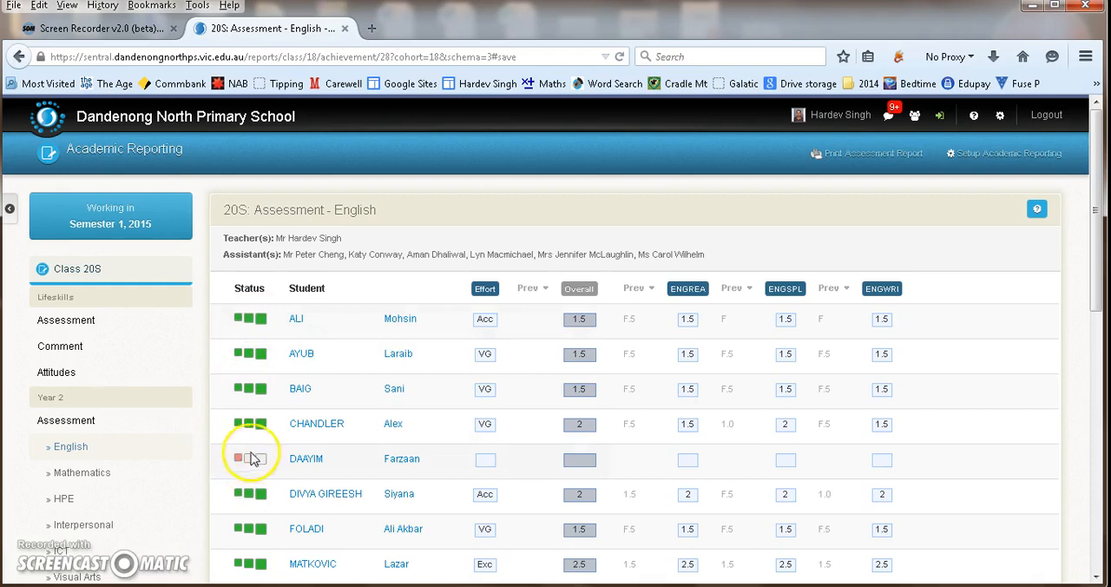
scroll(247, 466, down, 5)
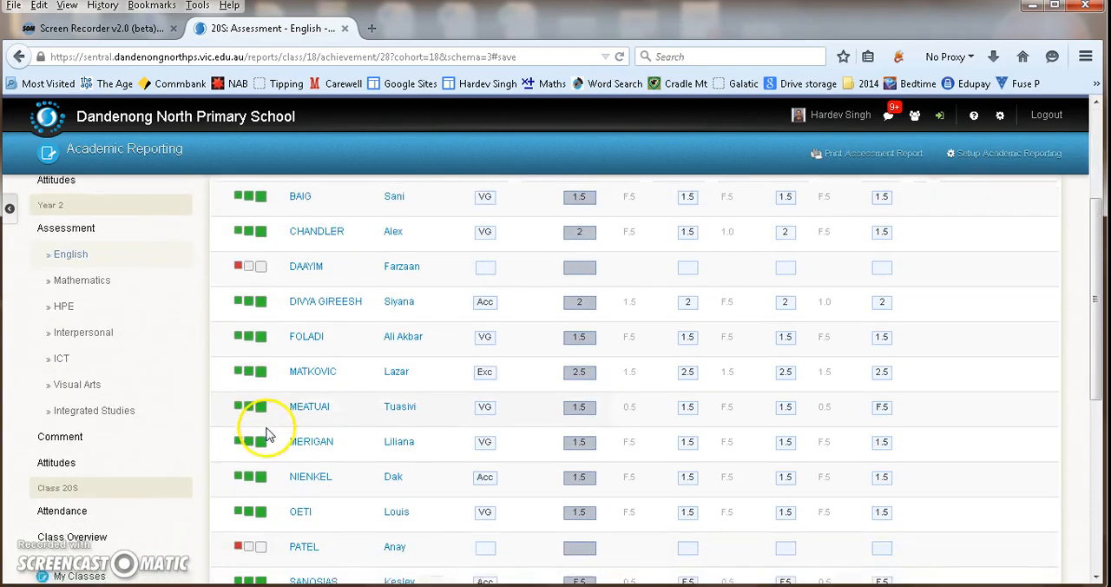
scroll(248, 392, up, 5)
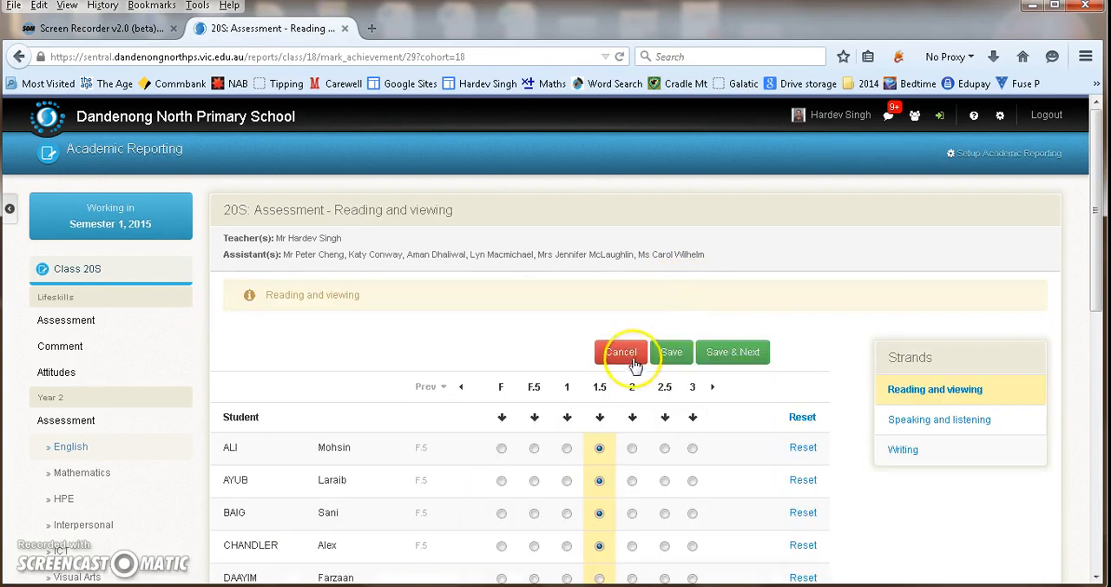
- Review the whole-class Reading and viewing marks, cancel without saving, and look over the class's English results
scroll(635, 364, down, 4)
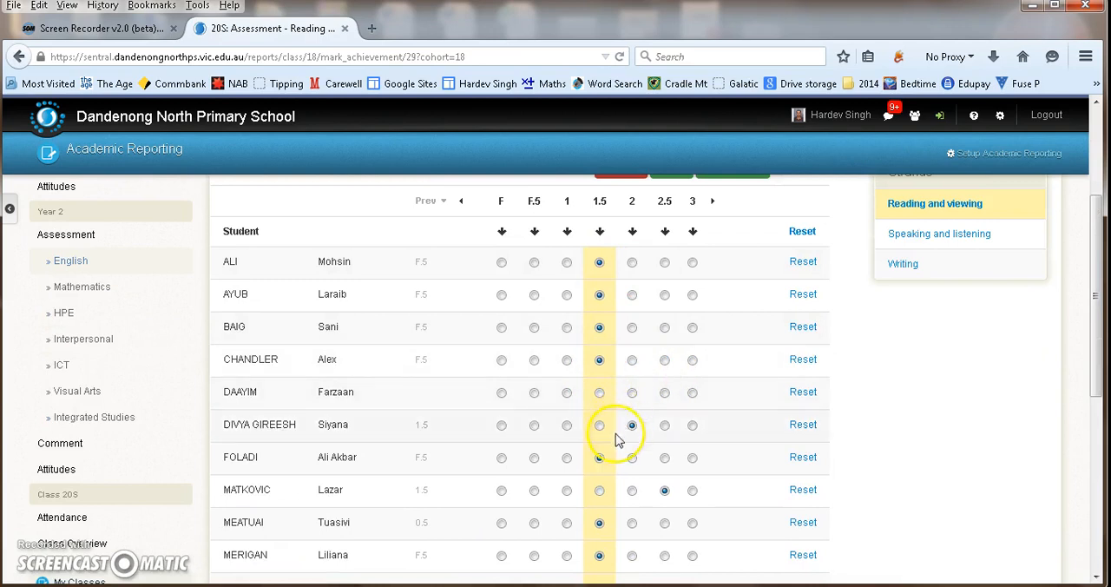
scroll(633, 400, up, 4)
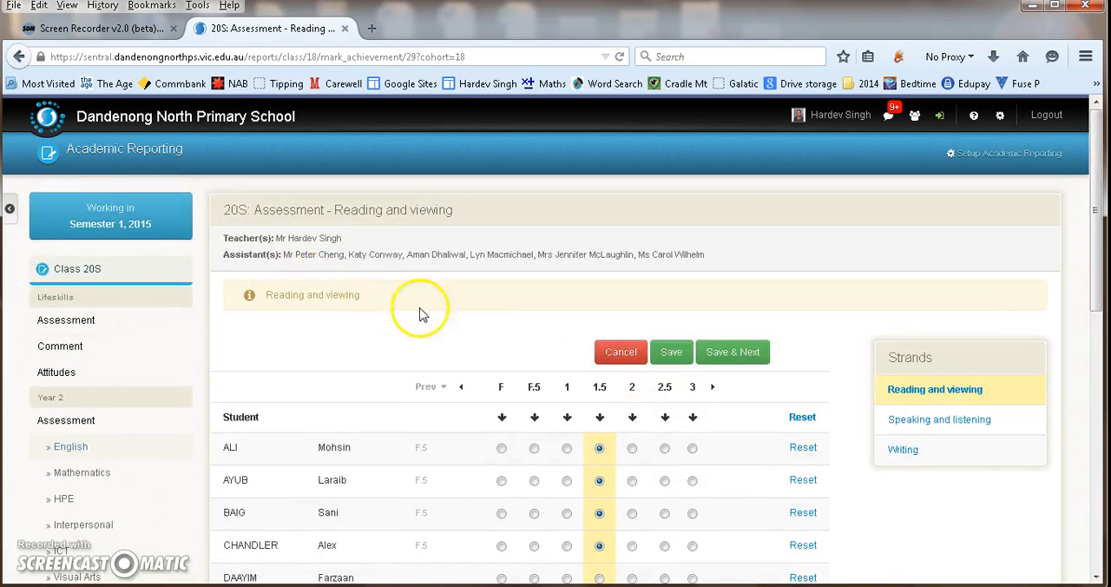
click(615, 351)
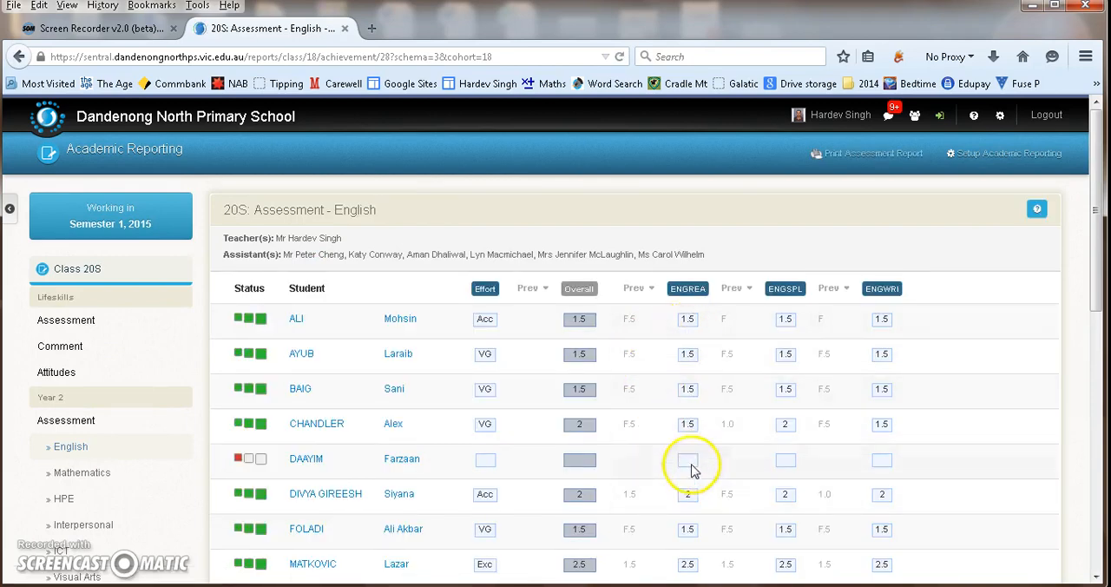
scroll(692, 469, down, 5)
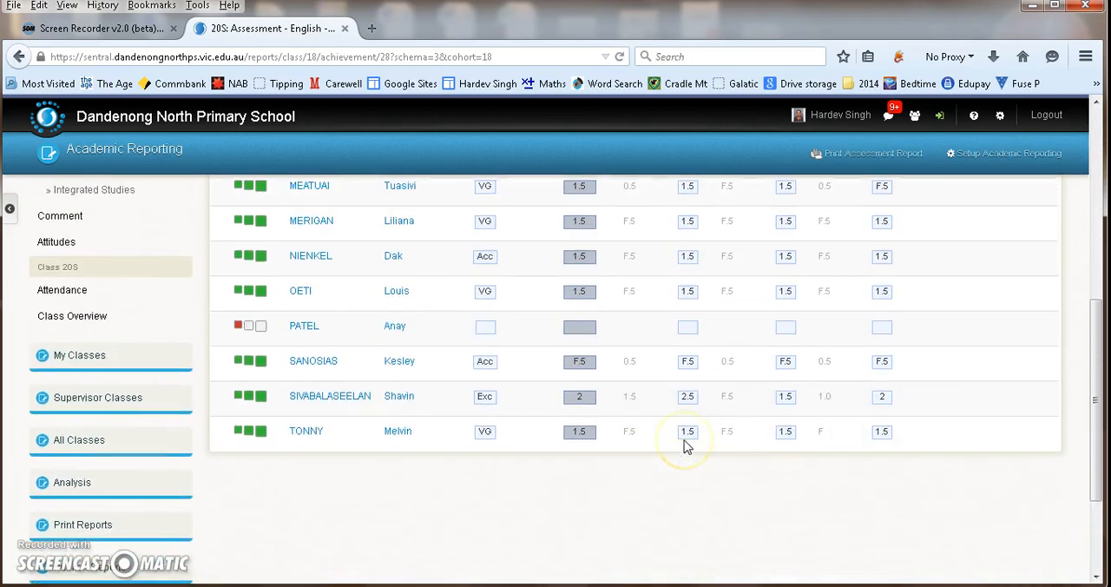
scroll(686, 445, up, 1)
scroll(686, 445, up, 4)
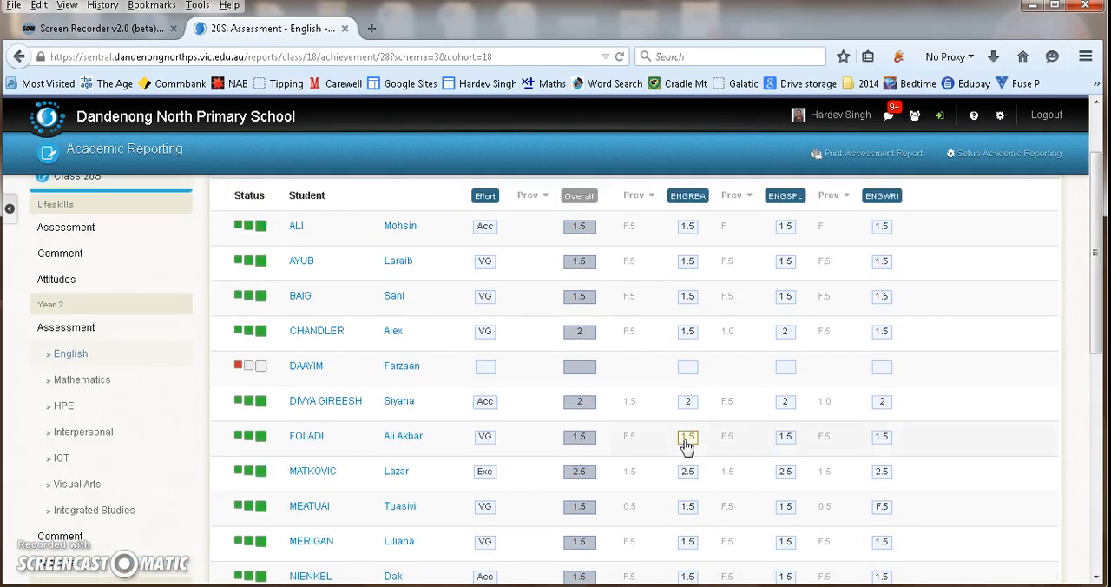
- Open the Year 2 Mathematics assessment and set the third student's MATMGE mark to 1.5
click(82, 380)
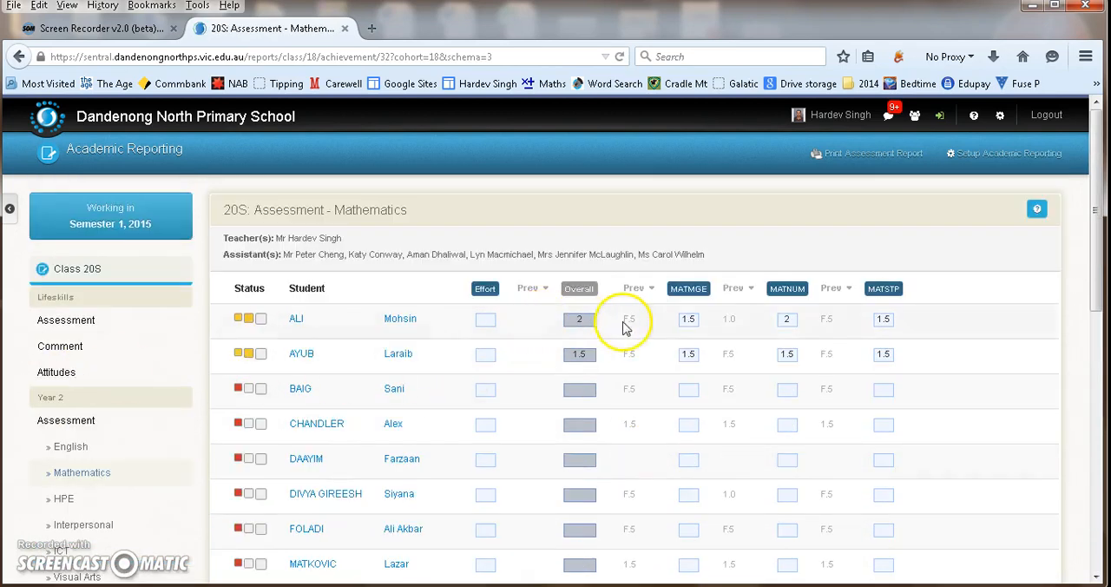
scroll(638, 343, down, 2)
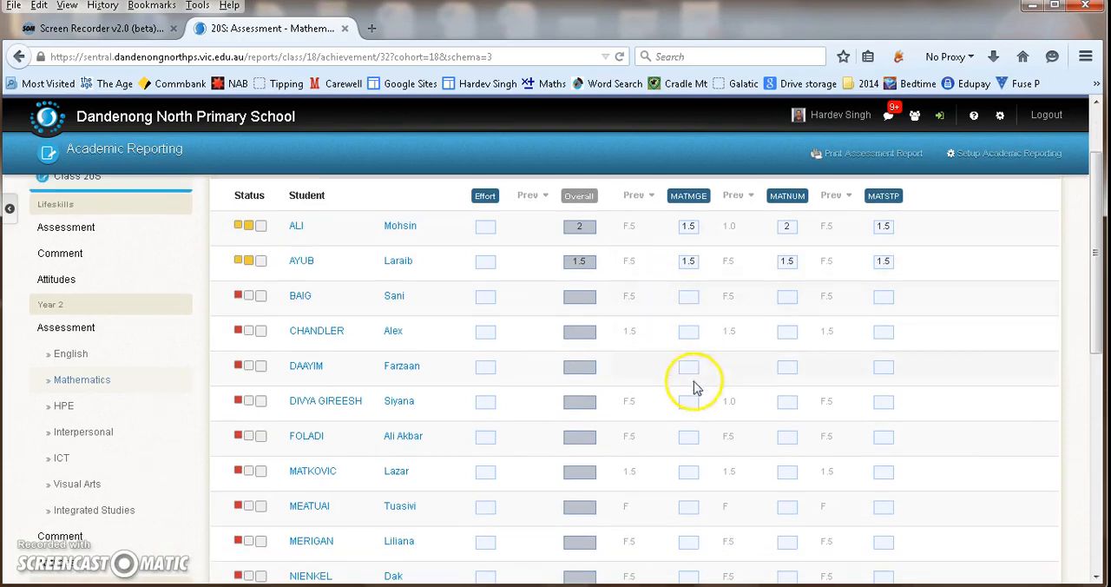
scroll(634, 347, down, 2)
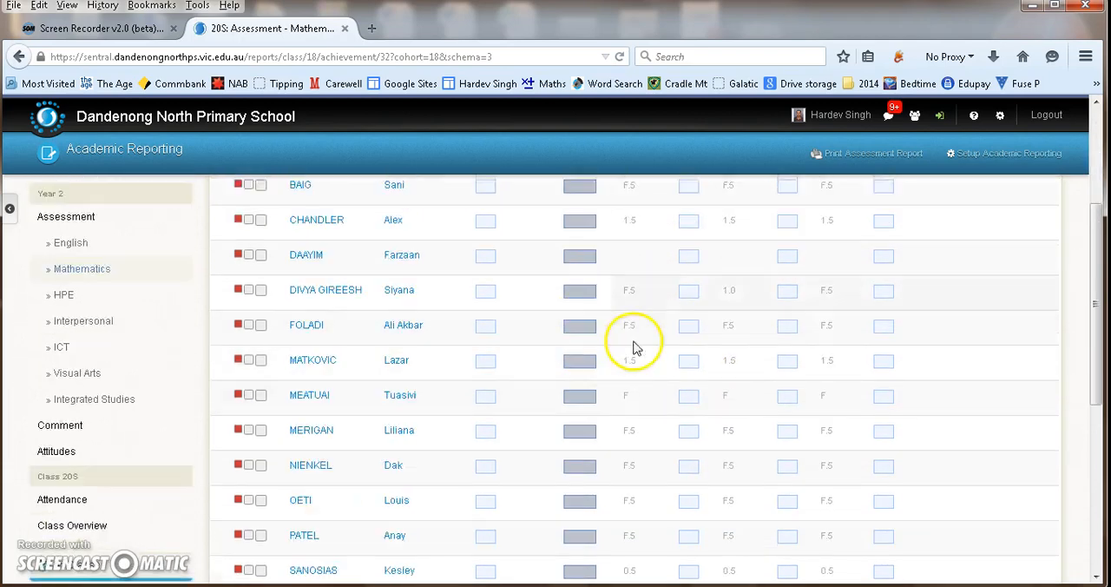
scroll(634, 347, down, 2)
scroll(646, 355, up, 6)
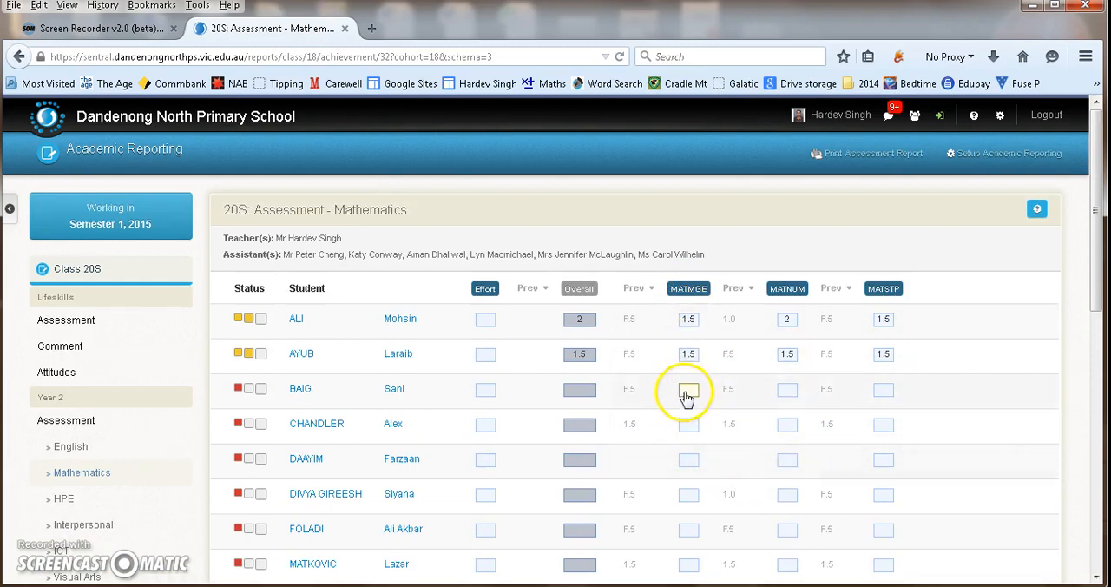
click(686, 395)
click(817, 409)
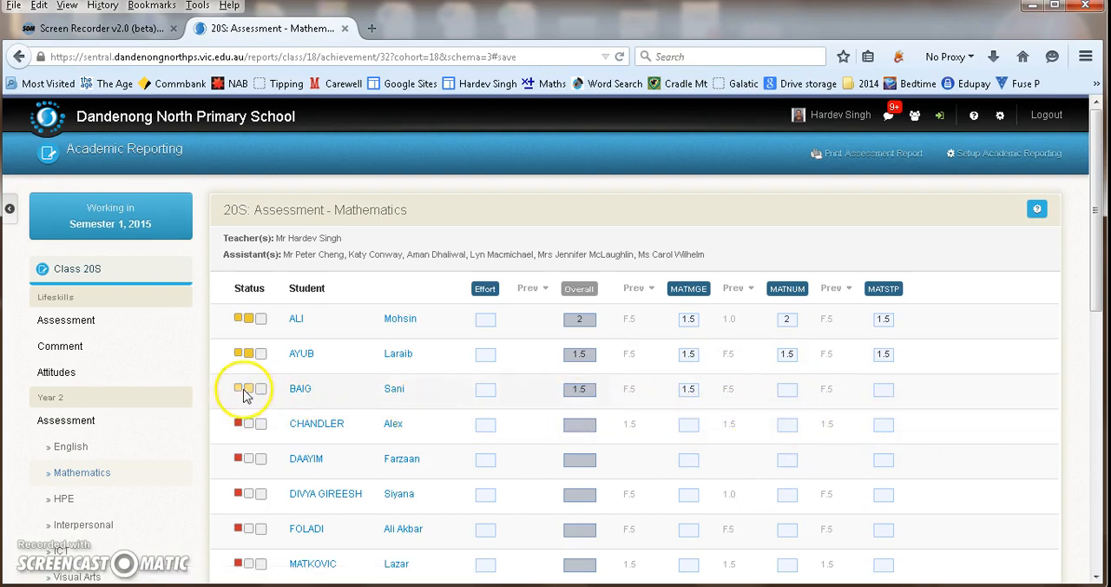
- Check the remaining Mathematics statuses and view the whole-class effort marking for Integrated Studies without saving
scroll(276, 406, down, 2)
scroll(276, 406, down, 6)
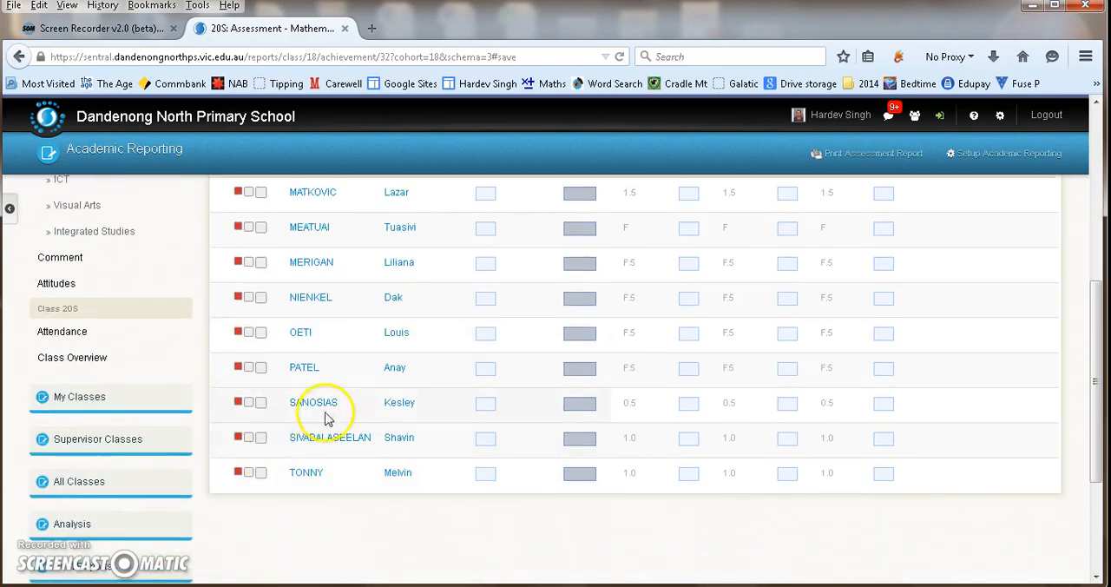
scroll(322, 417, up, 6)
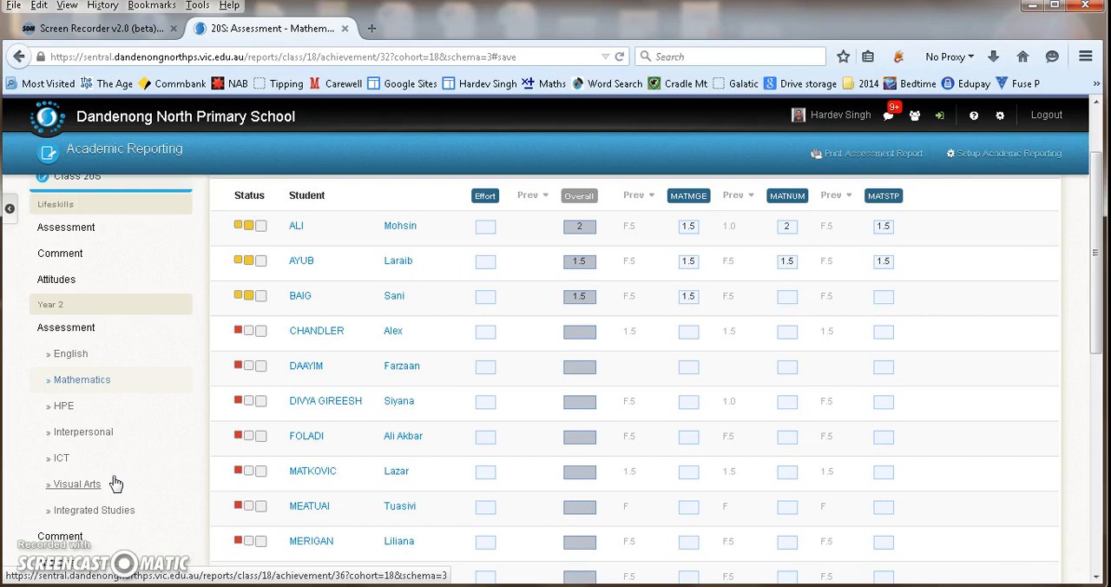
click(95, 510)
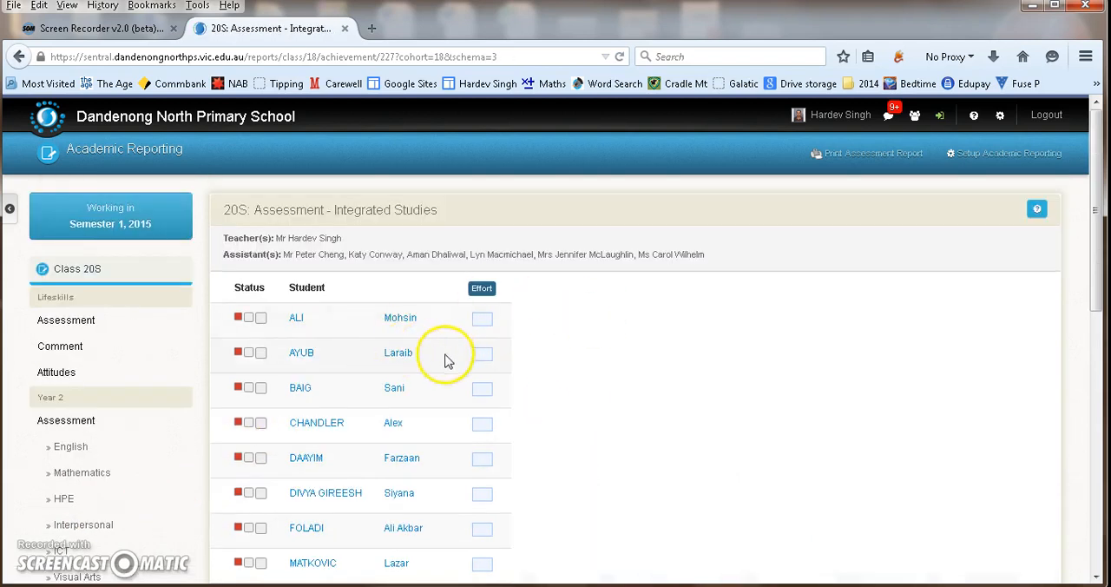
click(482, 290)
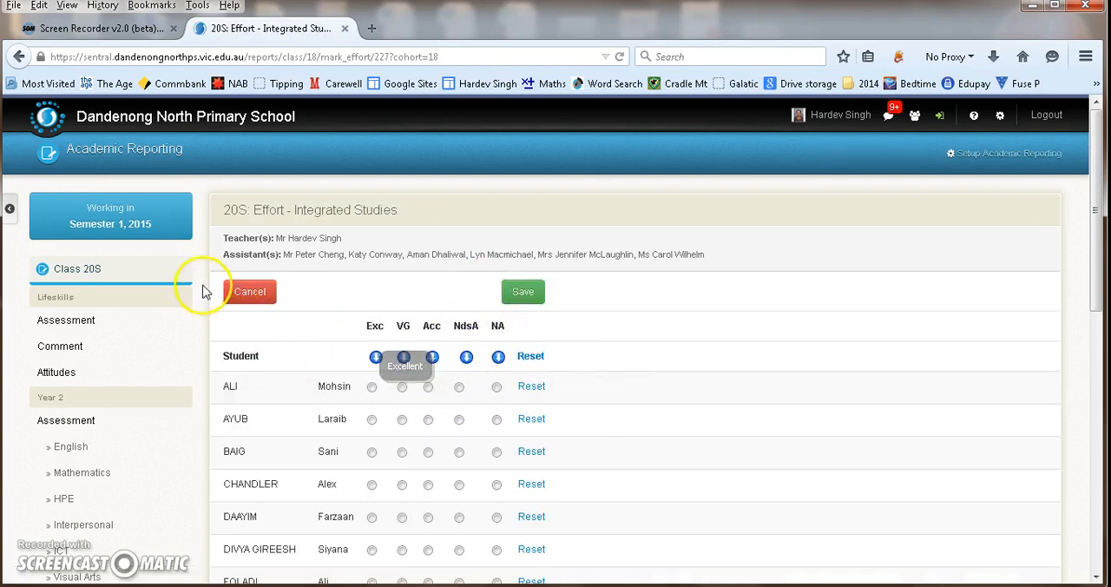
click(249, 293)
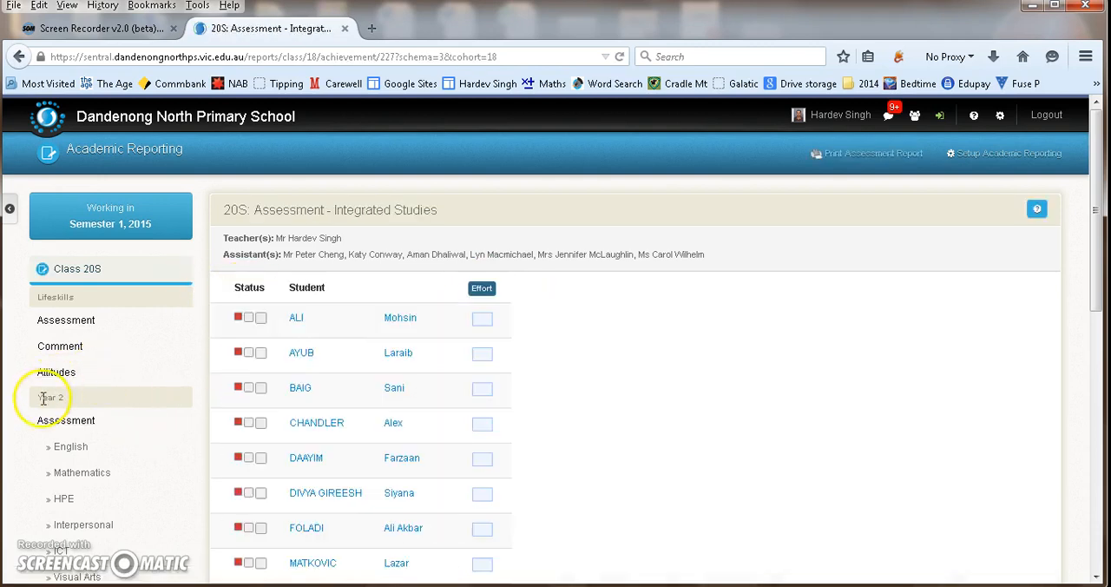
- Open the Year 2 General comments for class 20S
scroll(65, 397, down, 2)
scroll(61, 347, up, 2)
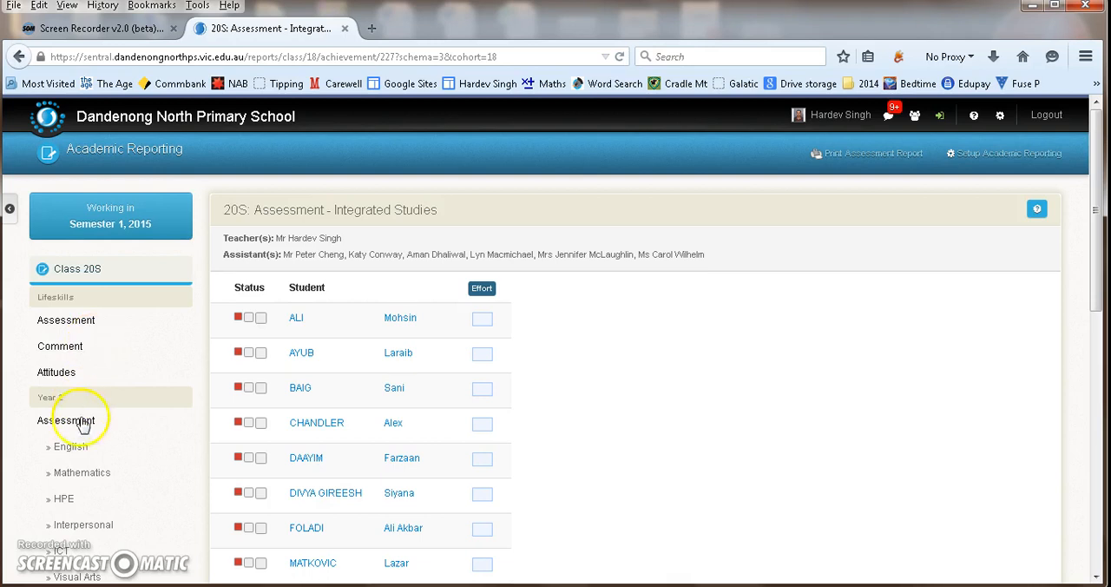
scroll(87, 424, down, 5)
scroll(68, 365, up, 2)
click(61, 352)
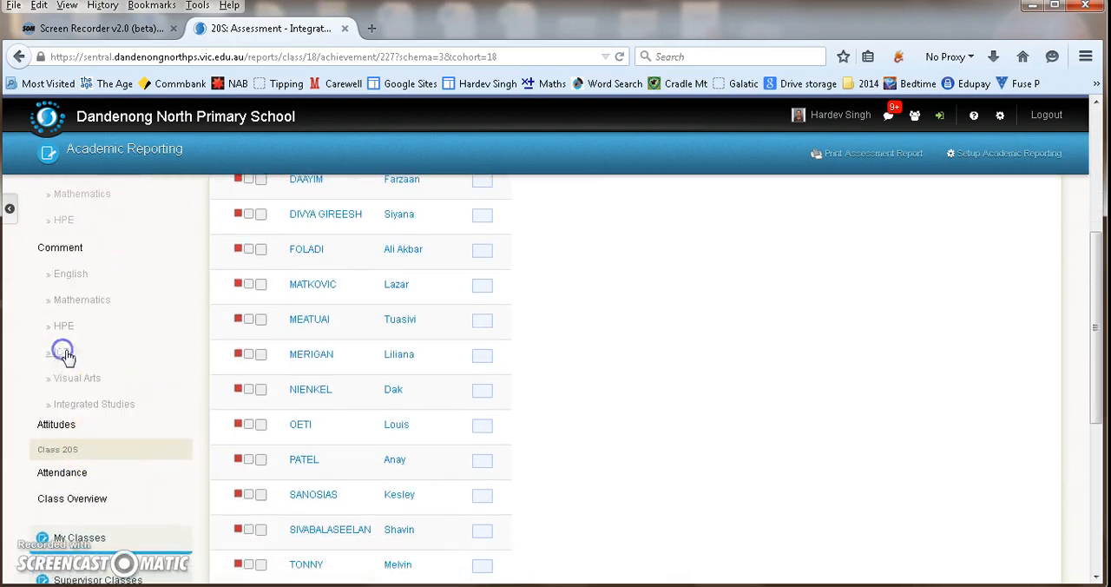
scroll(91, 375, up, 3)
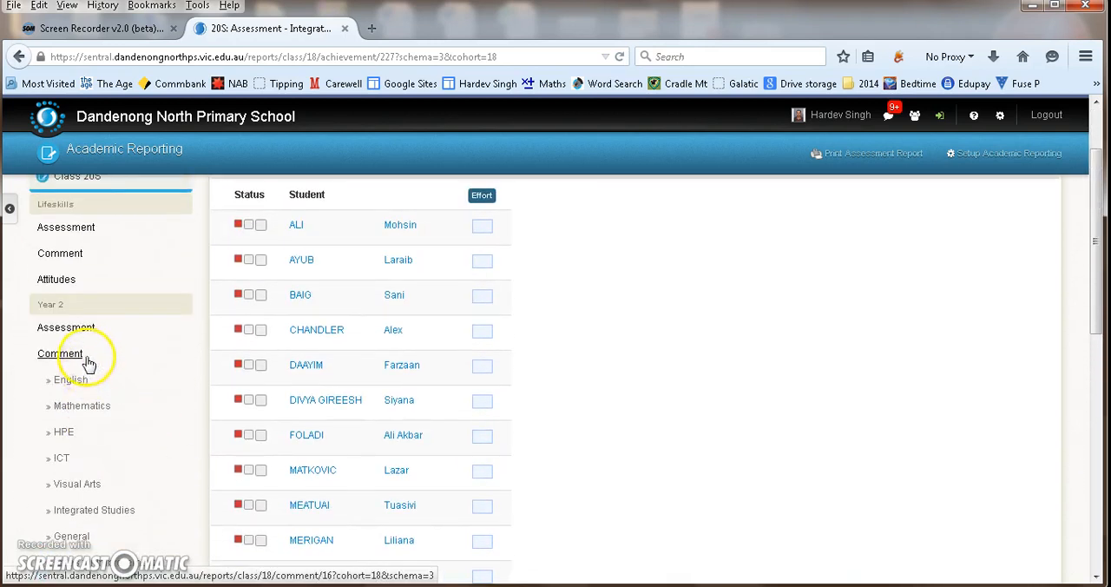
click(70, 328)
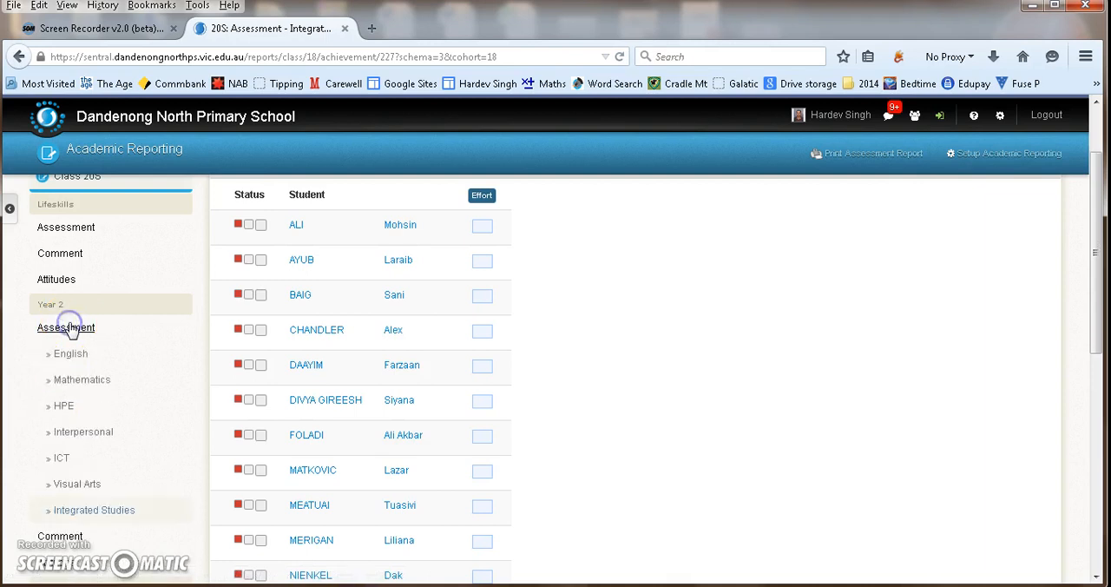
scroll(65, 469, down, 2)
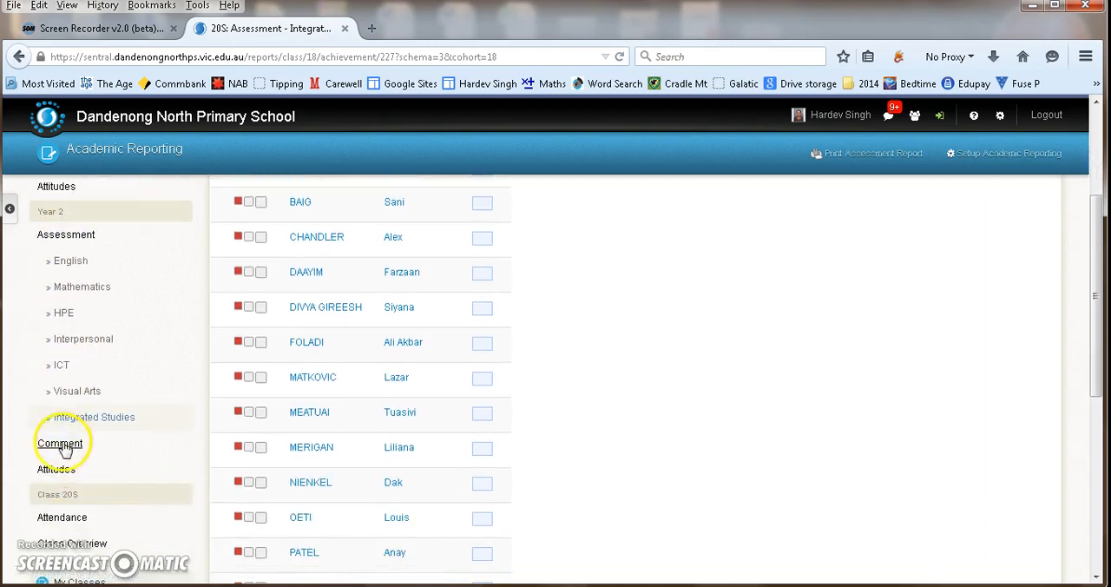
click(57, 443)
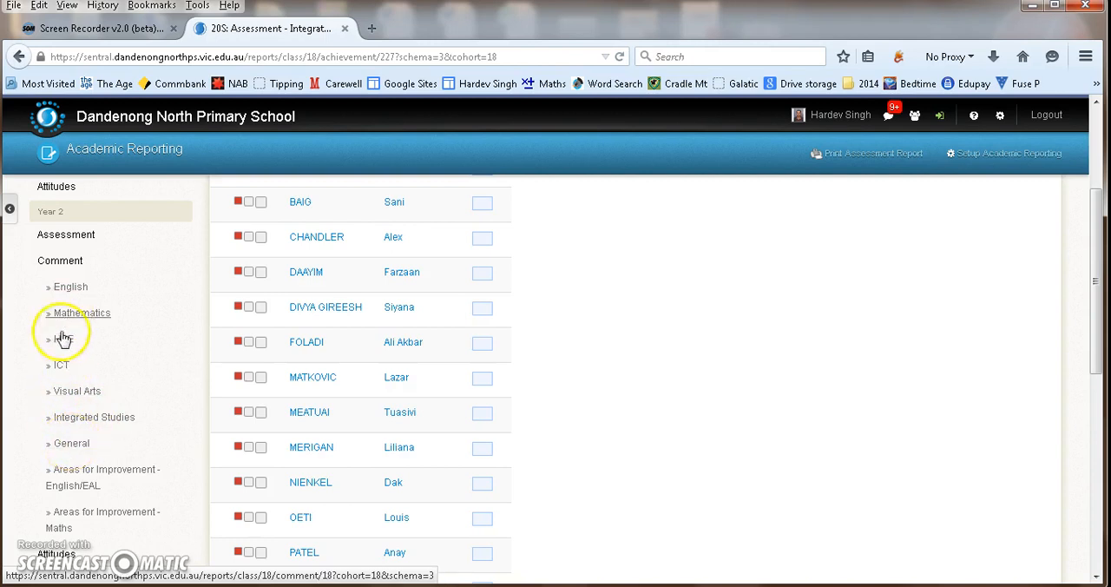
click(71, 446)
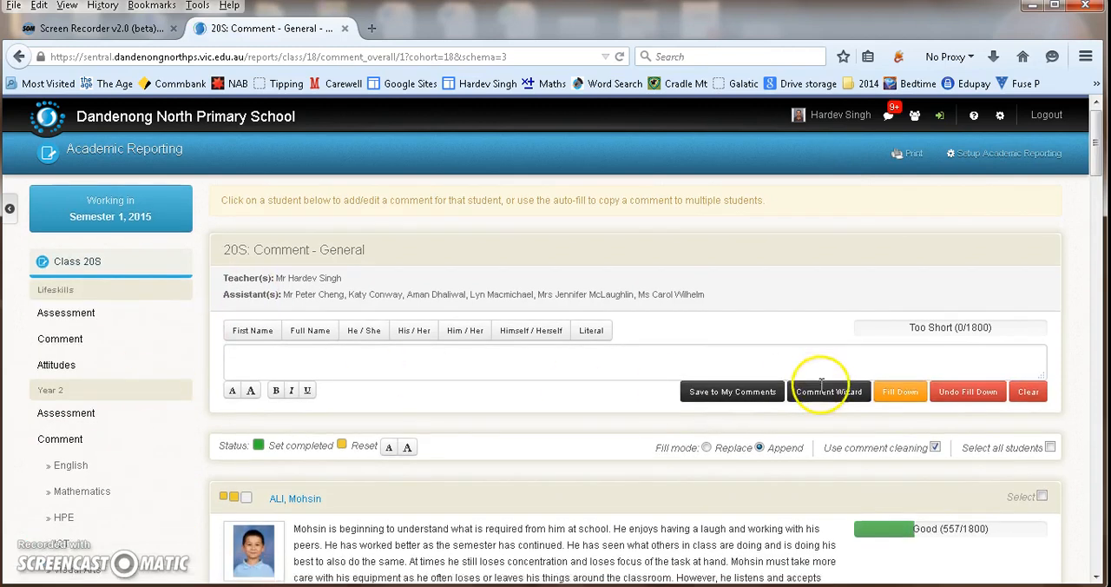
- Examine the shared comment box with its length limit and the students' existing general comments
scroll(860, 347, down, 2)
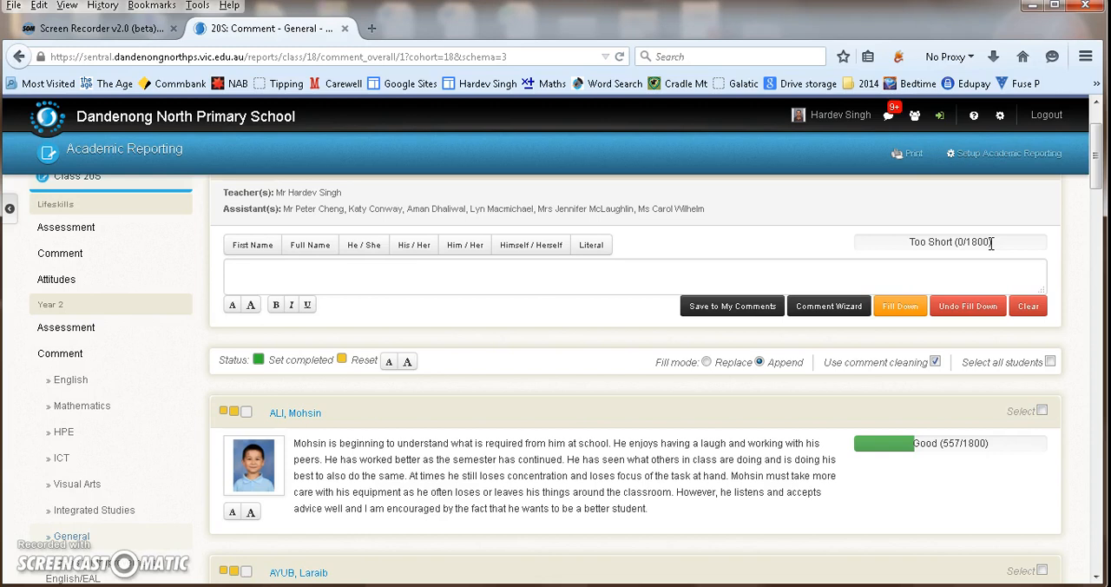
click(675, 272)
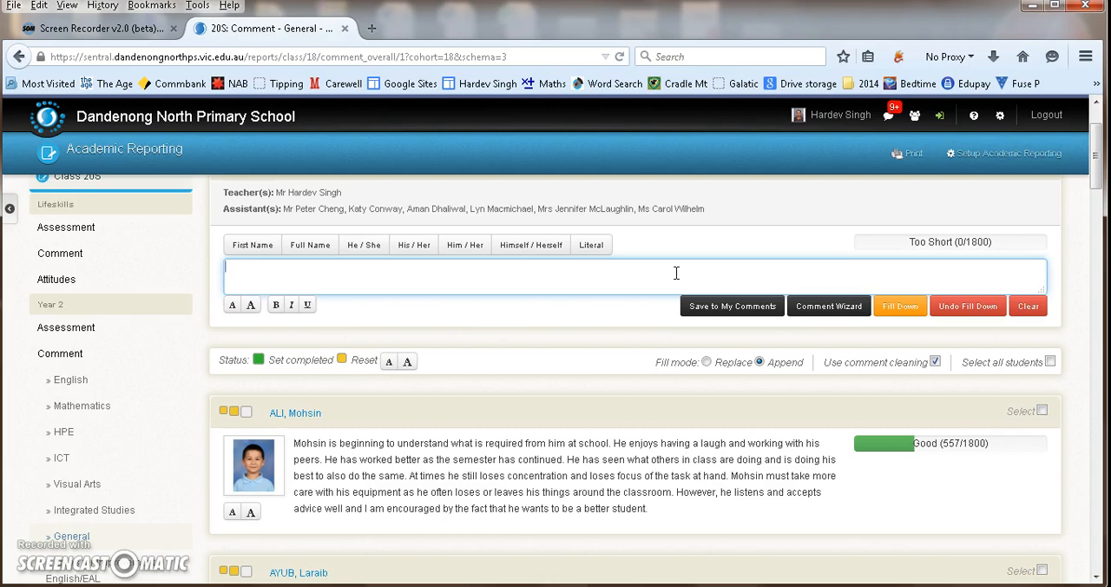
scroll(677, 273, down, 10)
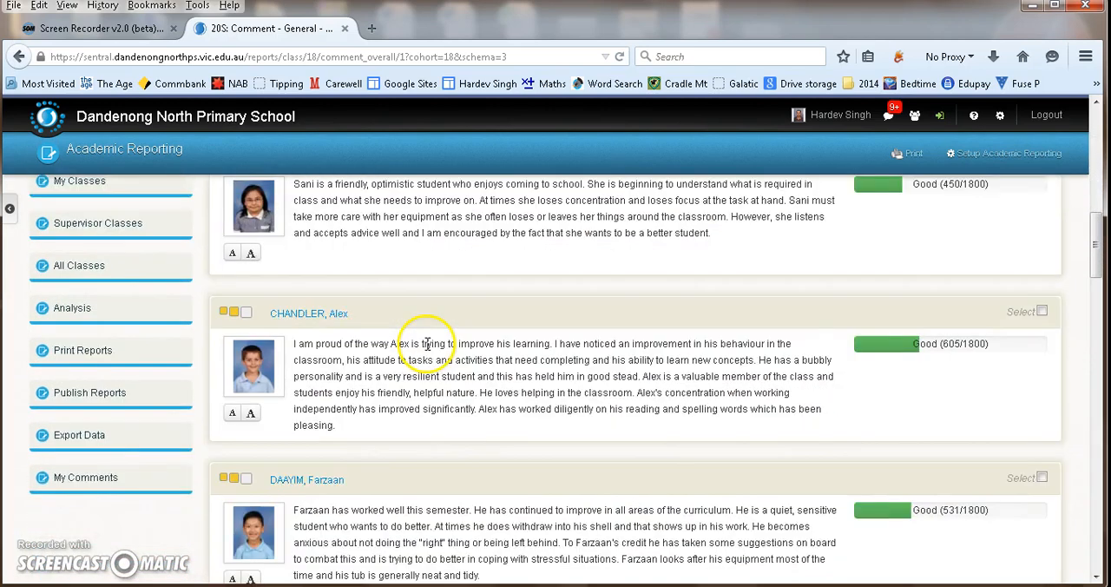
scroll(428, 345, down, 7)
scroll(434, 346, up, 8)
scroll(434, 346, up, 12)
scroll(435, 342, down, 3)
- Open the first student's general comment for editing with the cursor at the end of its text
click(658, 421)
click(709, 428)
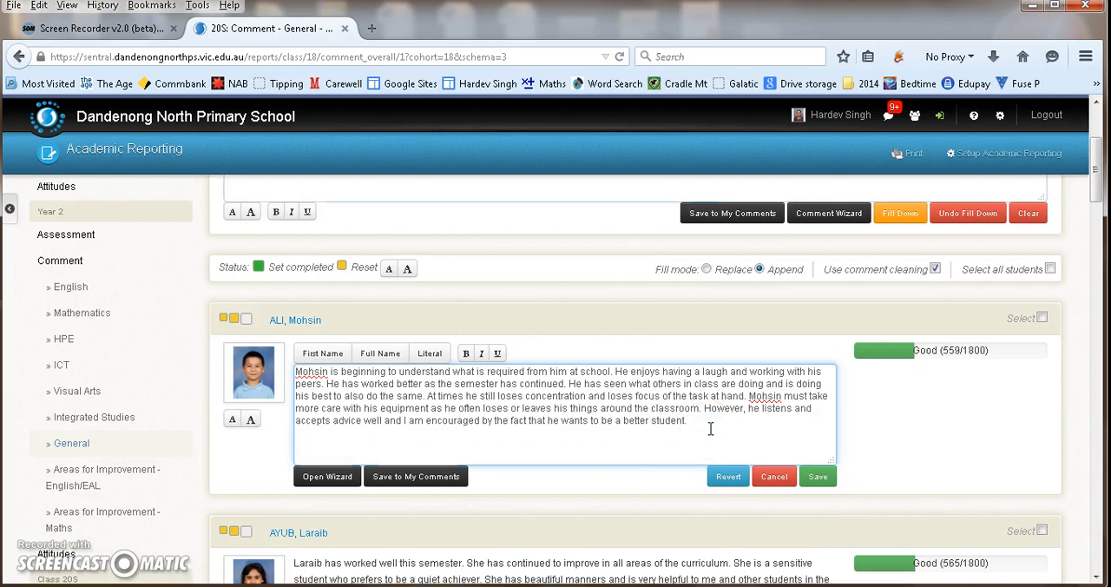
click(717, 424)
- Write the shared comment "{first_name} is a good student. {he_she} tries hard all the time" using the first-name and he/she placeholders
scroll(702, 428, up, 4)
click(399, 356)
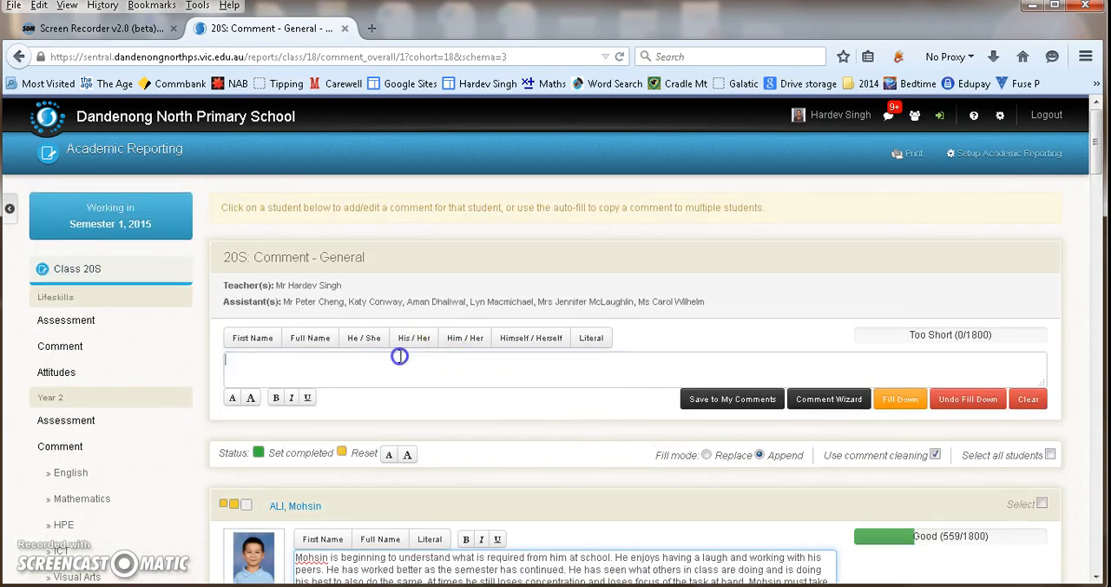
click(315, 356)
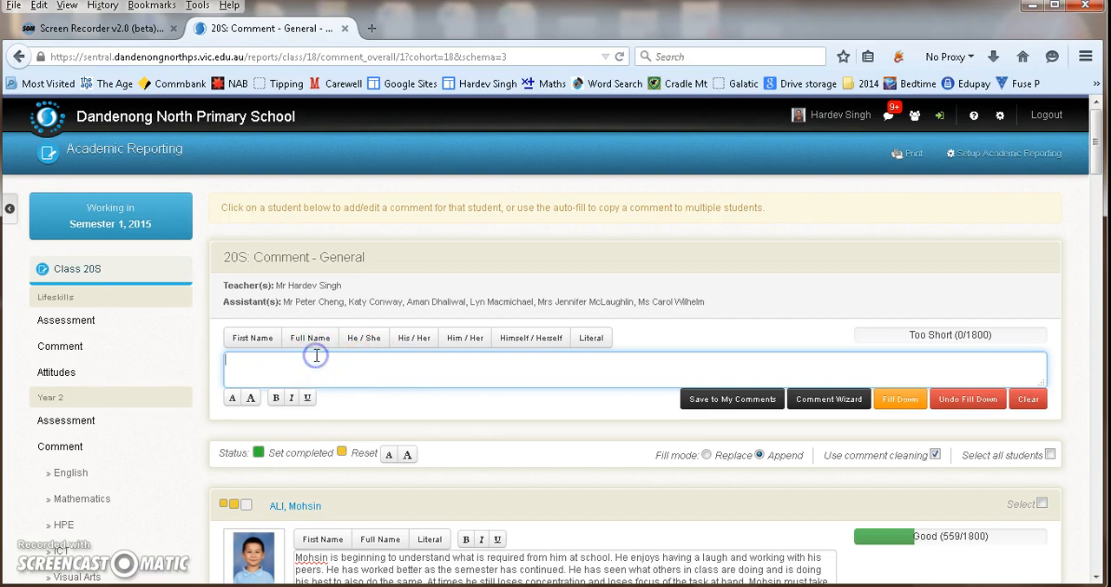
click(246, 362)
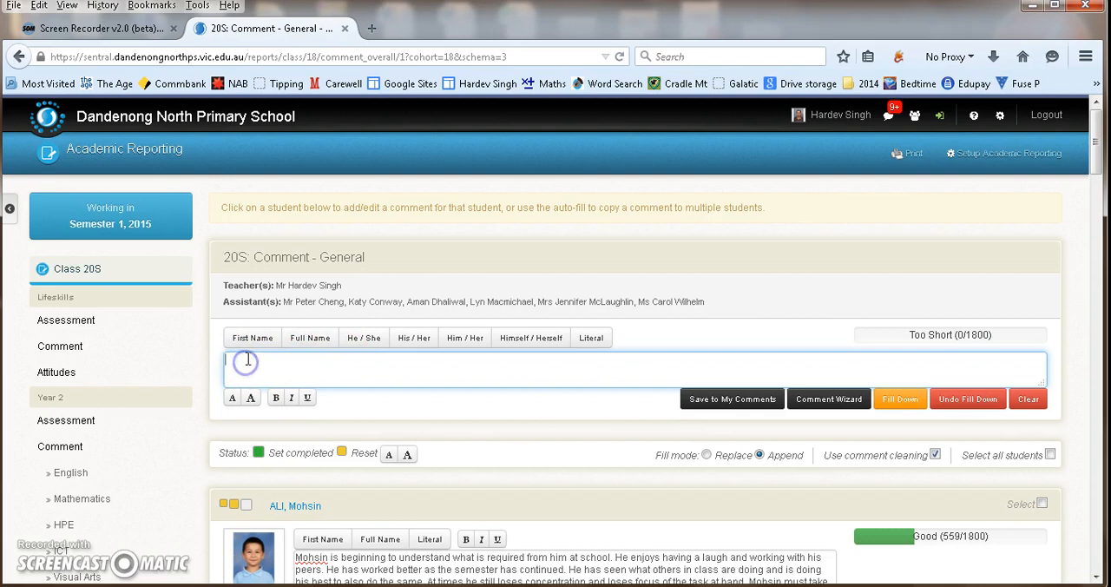
click(248, 339)
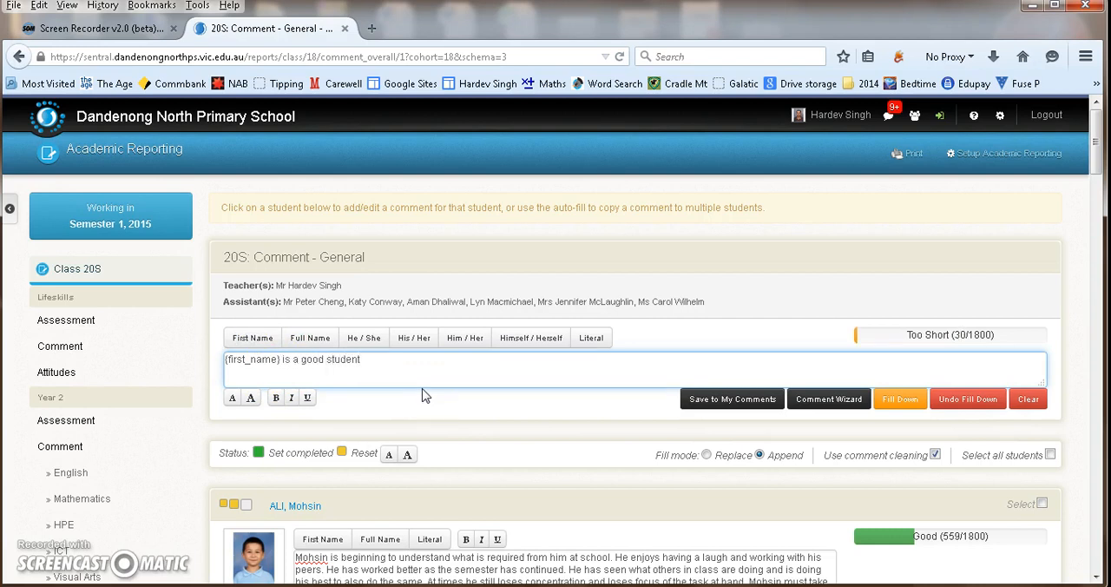
click(364, 338)
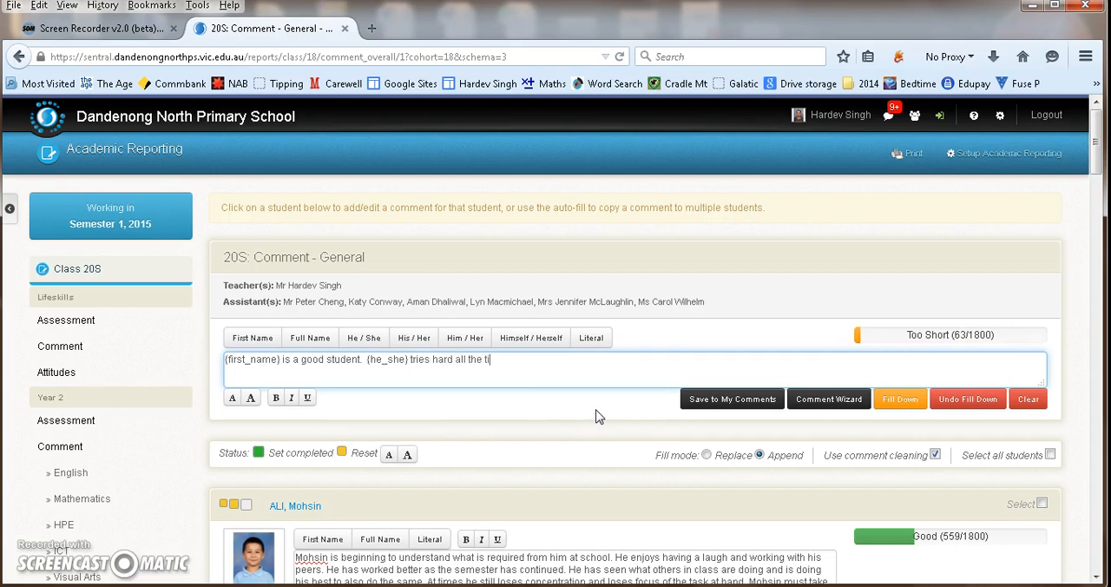
- Save the shared comment to My Comments with subject General Comment and stage Foundation to Year 4
click(732, 400)
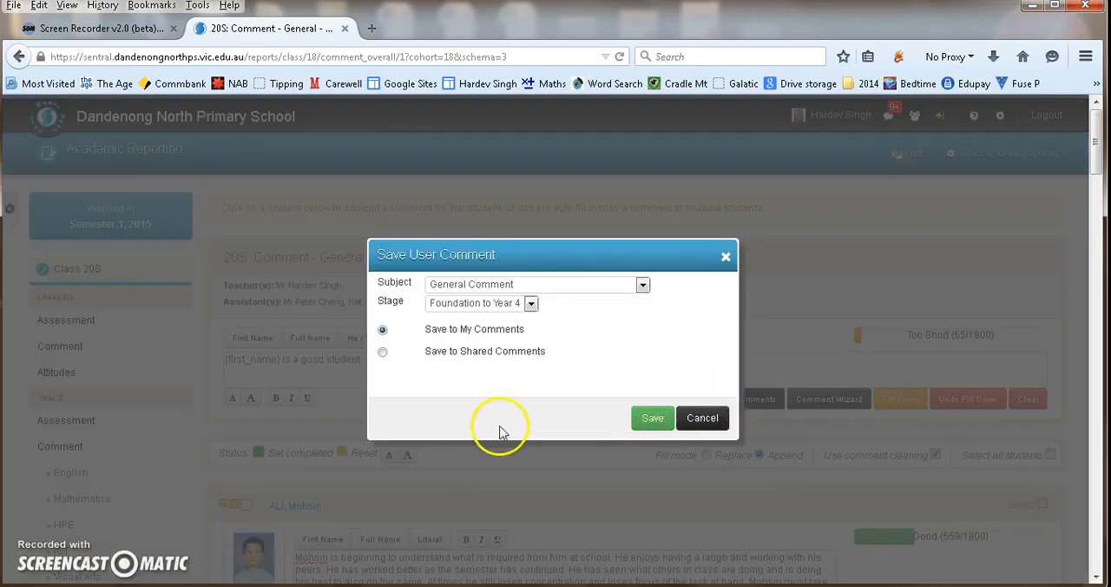
click(488, 285)
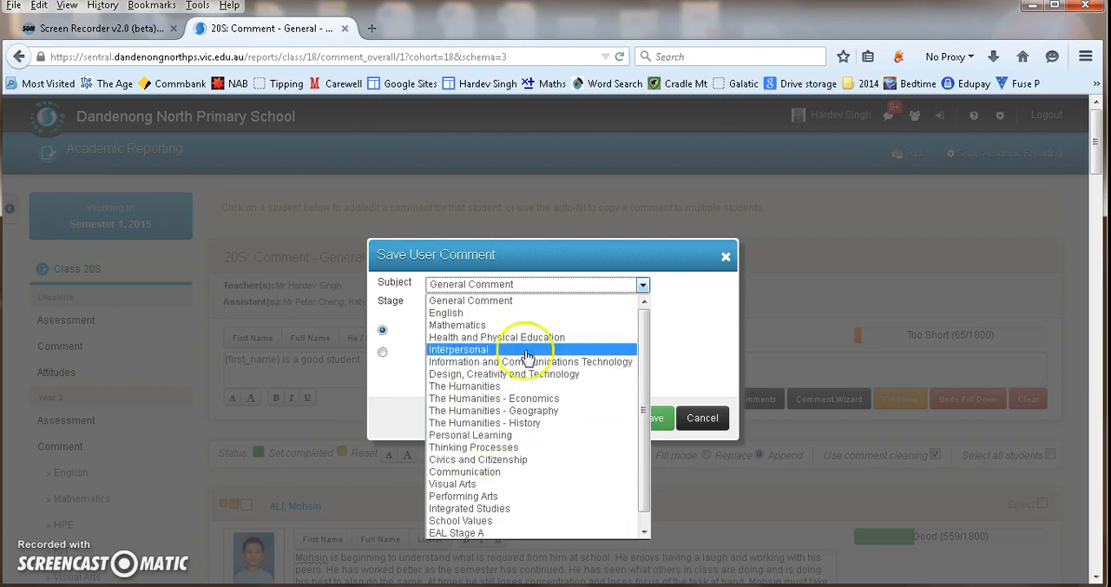
click(677, 327)
click(382, 355)
click(382, 330)
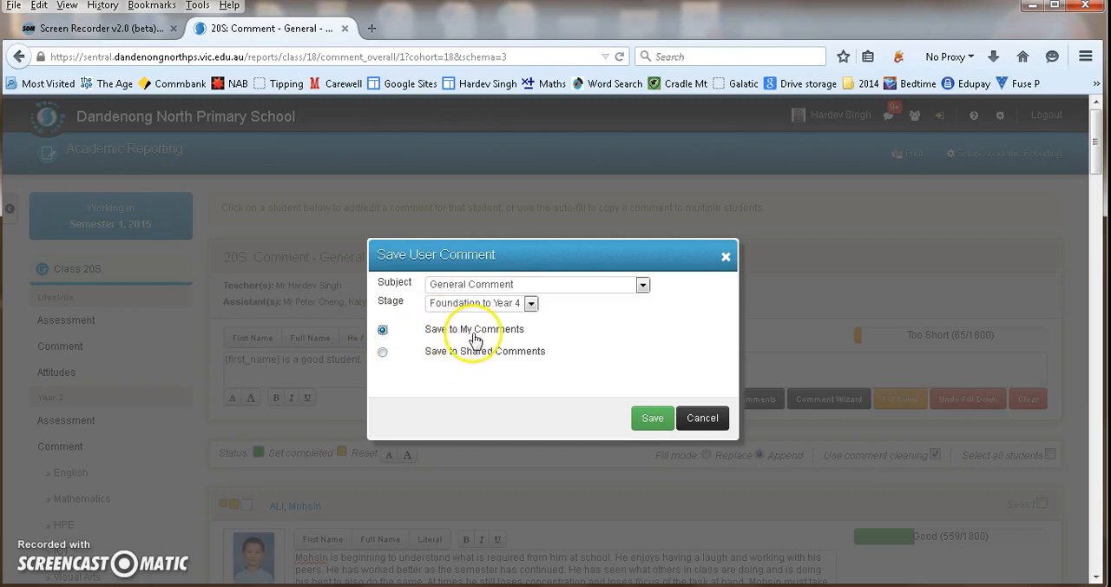
click(490, 303)
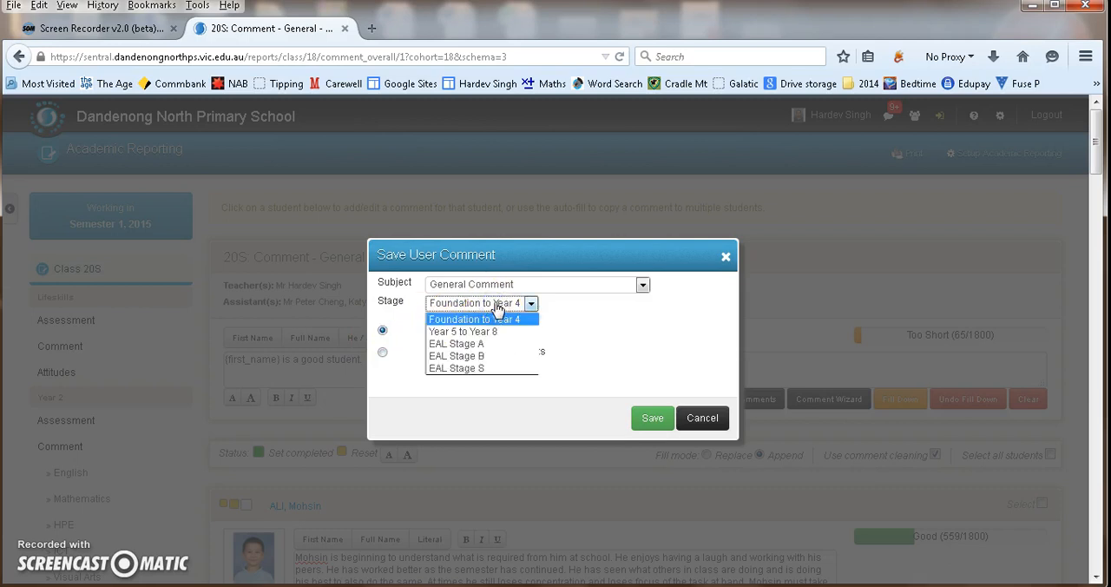
click(520, 308)
click(647, 423)
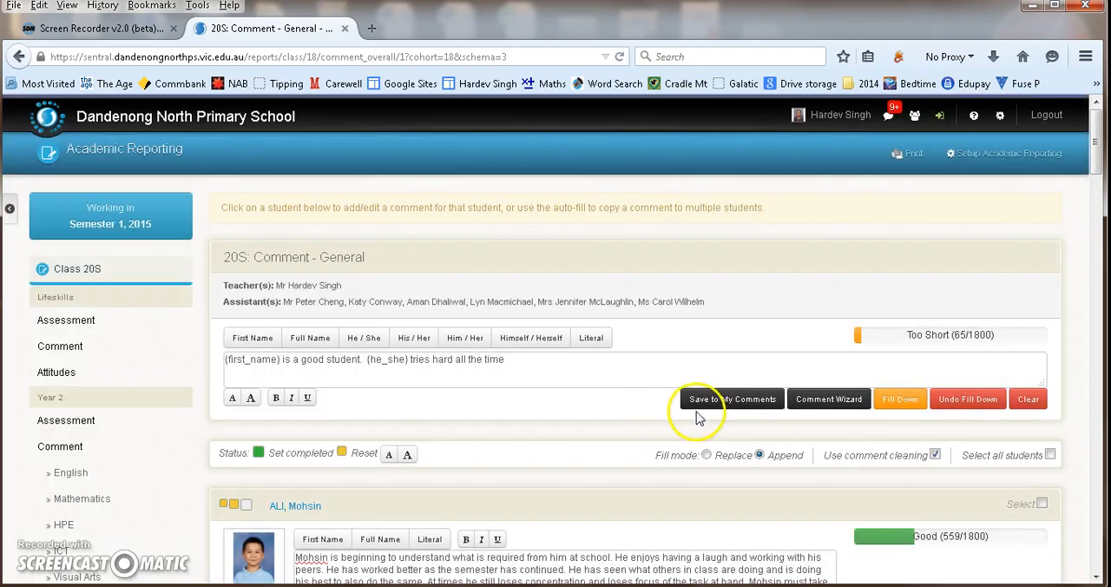
- Add a full stop at the end of the shared comment and save this version to My Comments as well
click(550, 367)
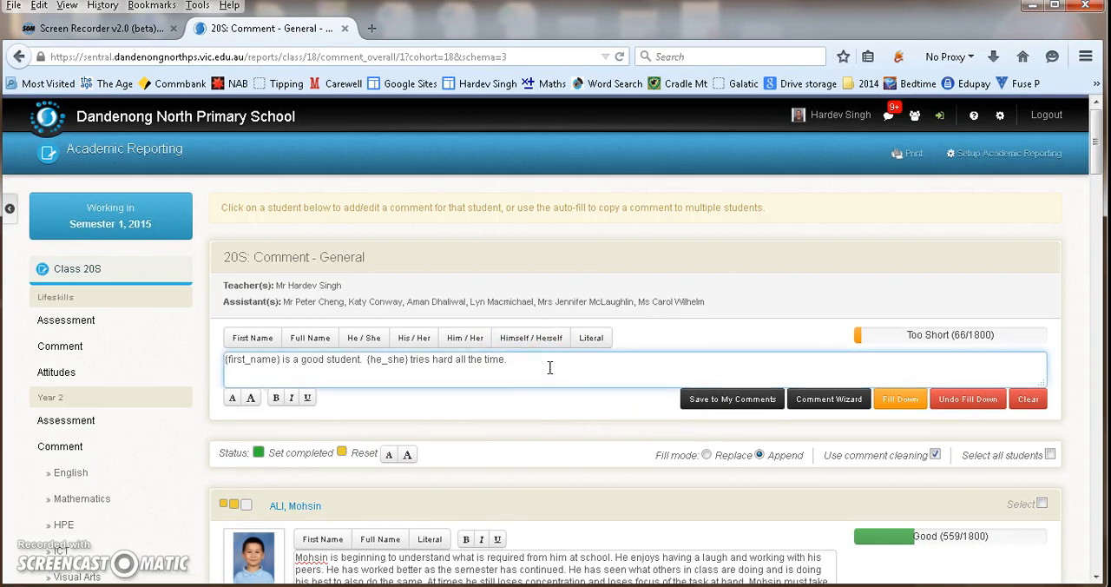
click(709, 399)
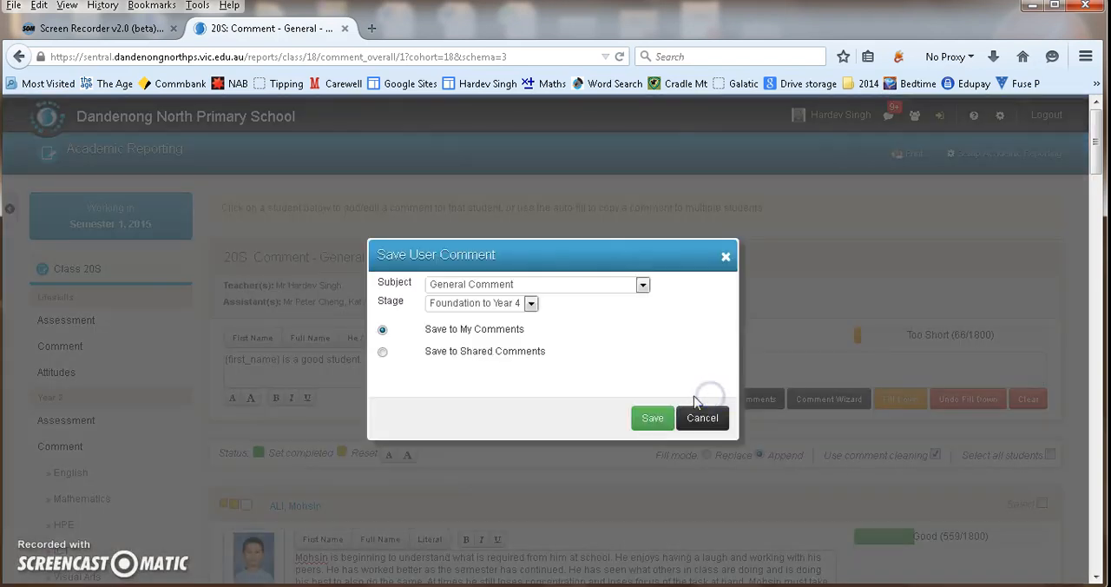
click(651, 418)
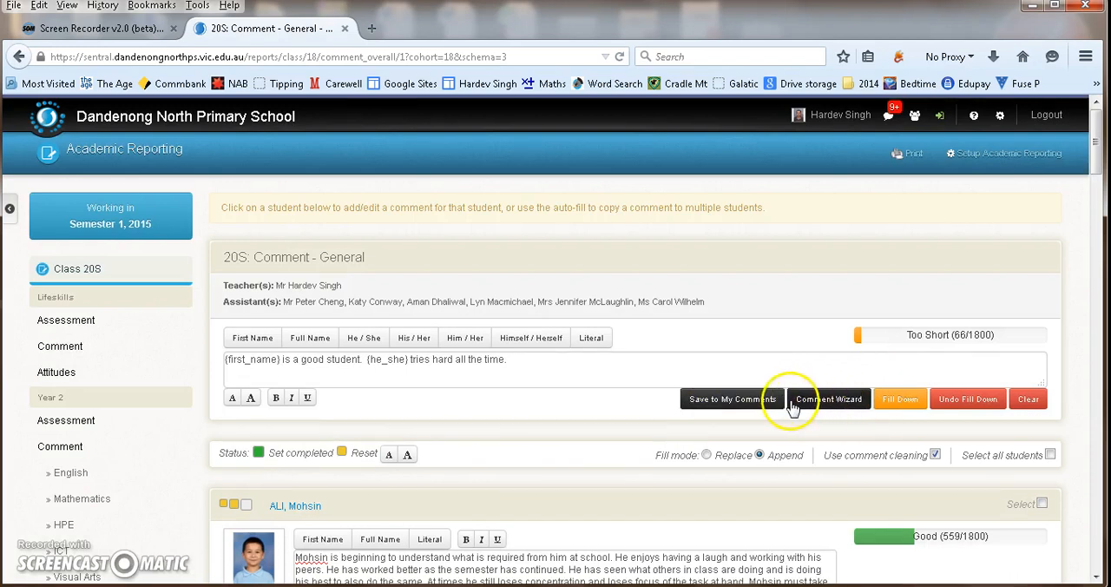
- Look through the starter phrases in the Comment Wizard, close it and return to the end of the shared comment
click(821, 399)
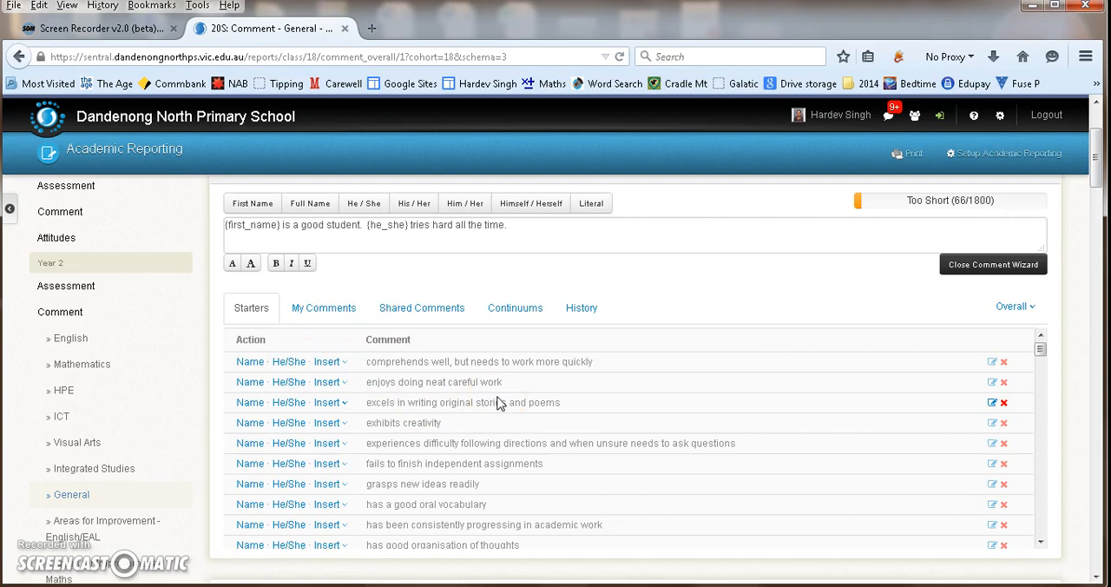
scroll(562, 389, down, 2)
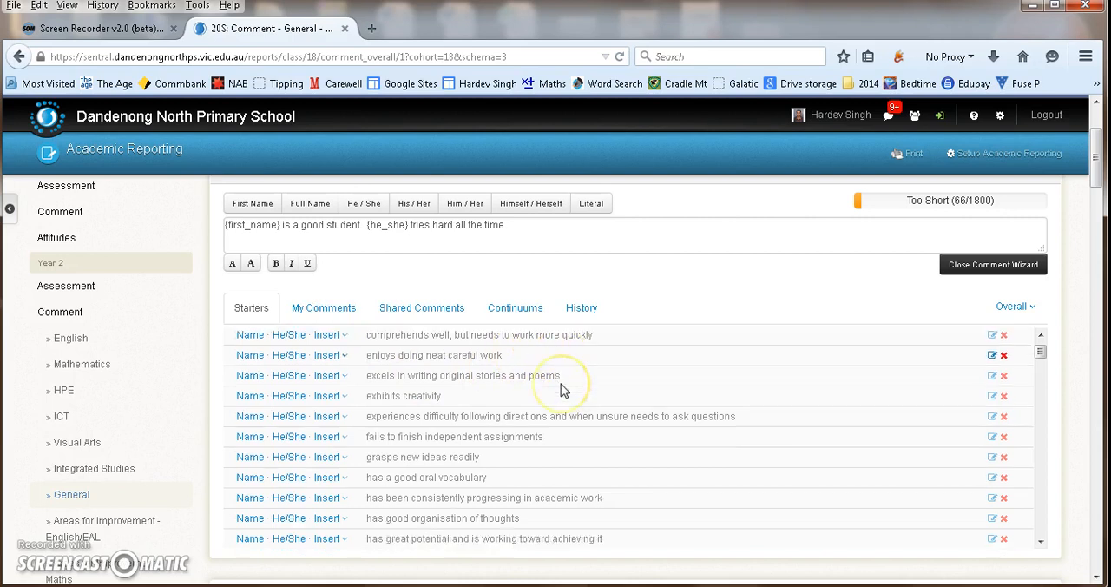
scroll(563, 391, down, 5)
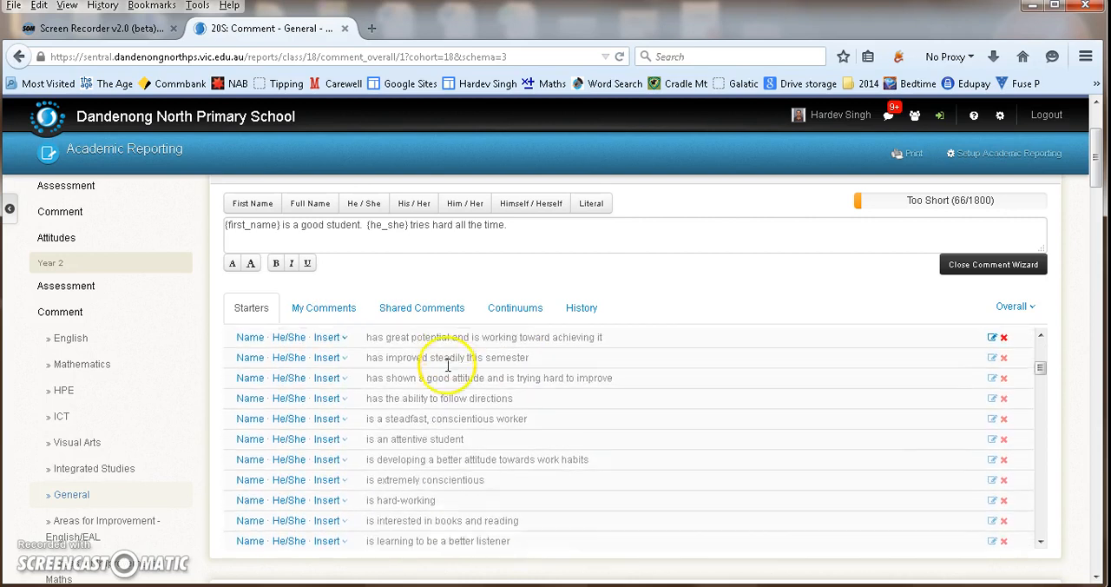
scroll(417, 393, down, 5)
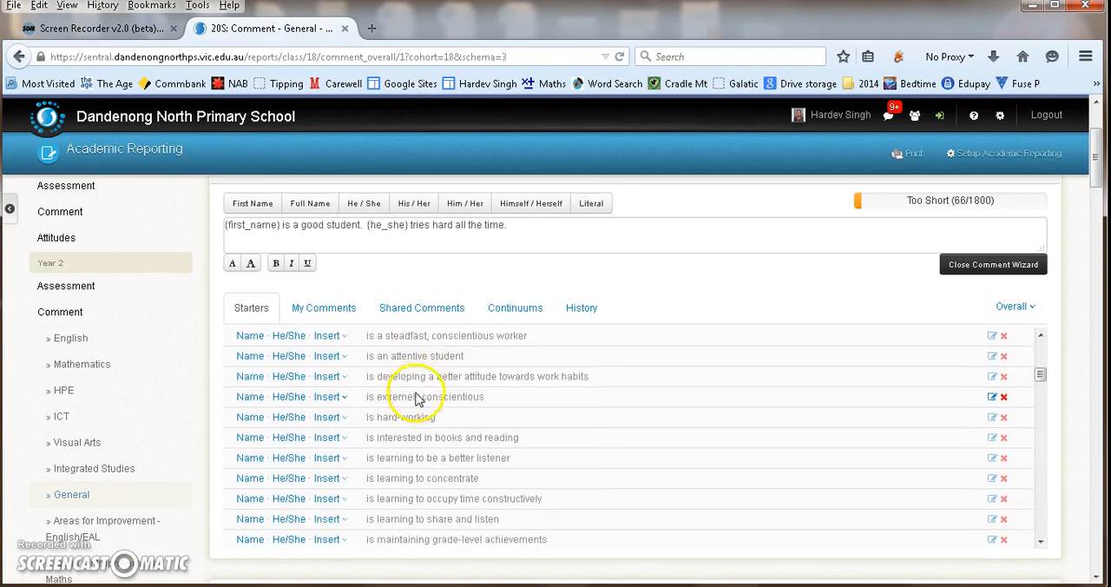
click(429, 276)
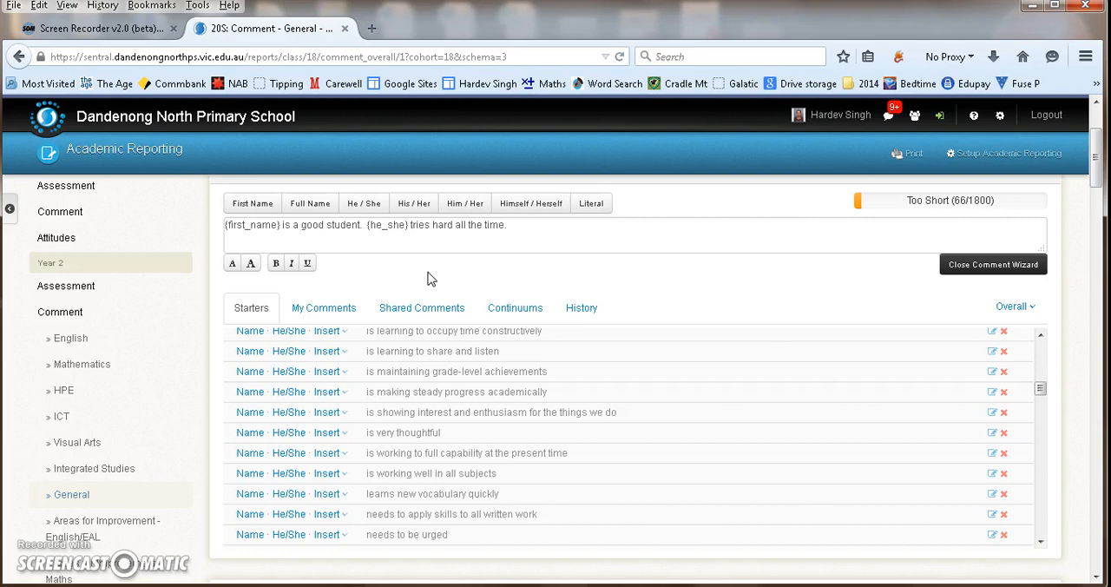
click(993, 264)
click(533, 236)
click(537, 229)
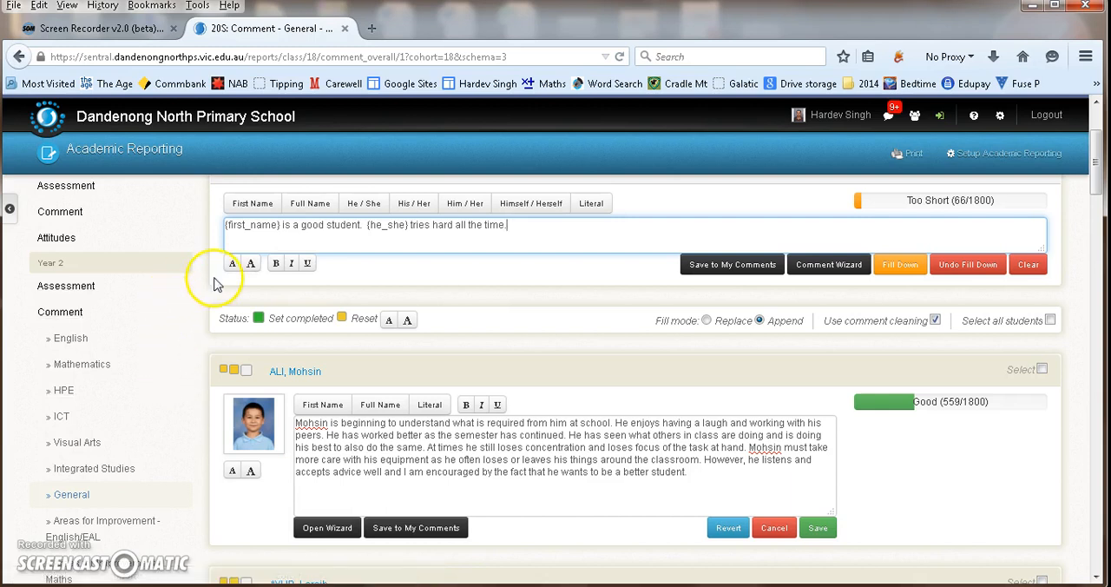
- Open the last student's general comment for editing with the cursor at the end of its text
scroll(484, 260, down, 6)
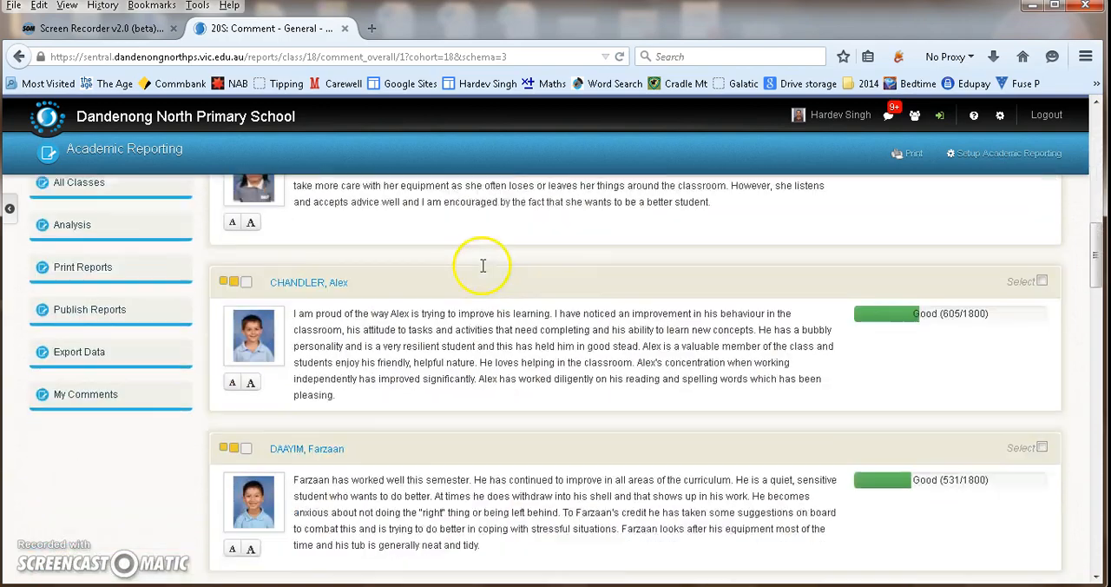
scroll(484, 265, down, 10)
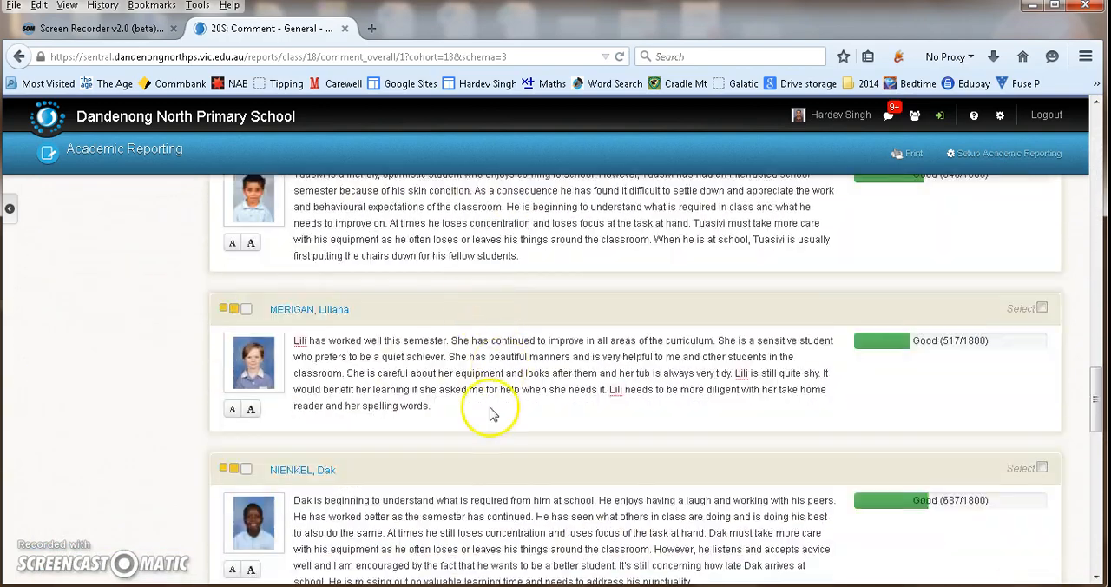
scroll(491, 415, down, 10)
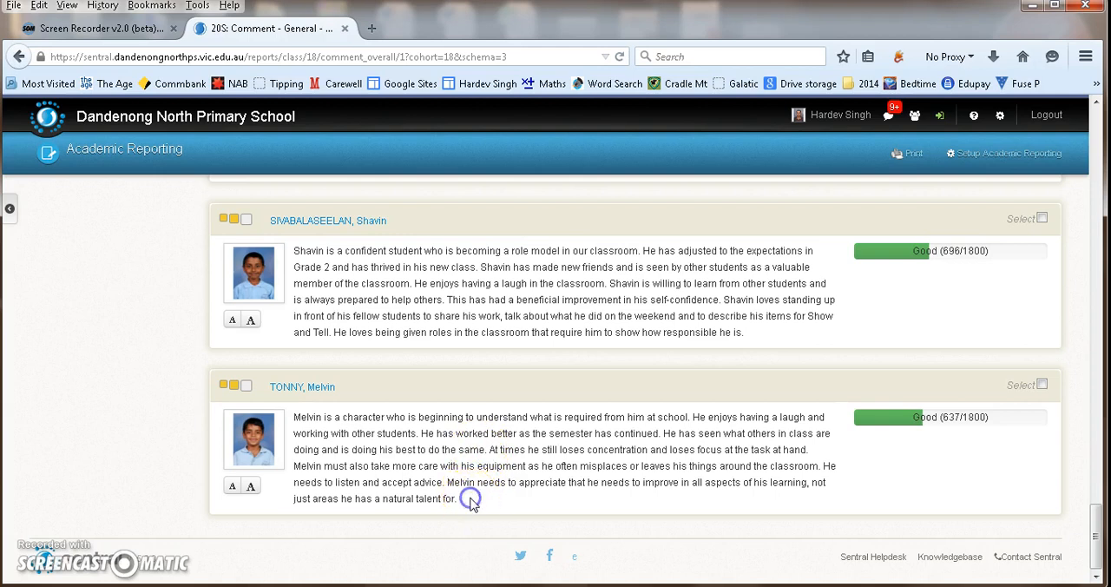
click(458, 501)
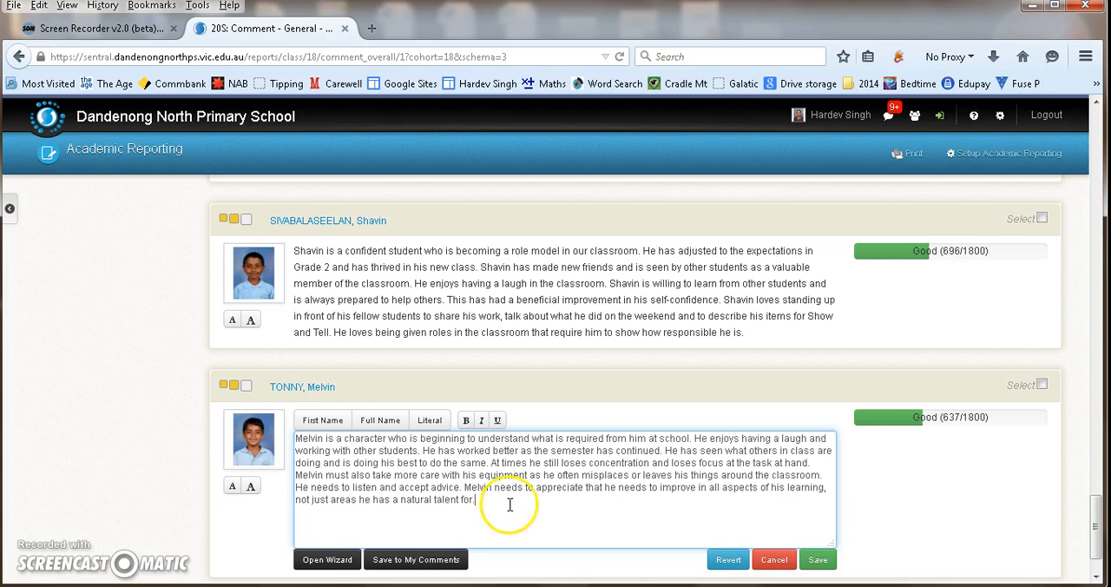
scroll(510, 505, down, 2)
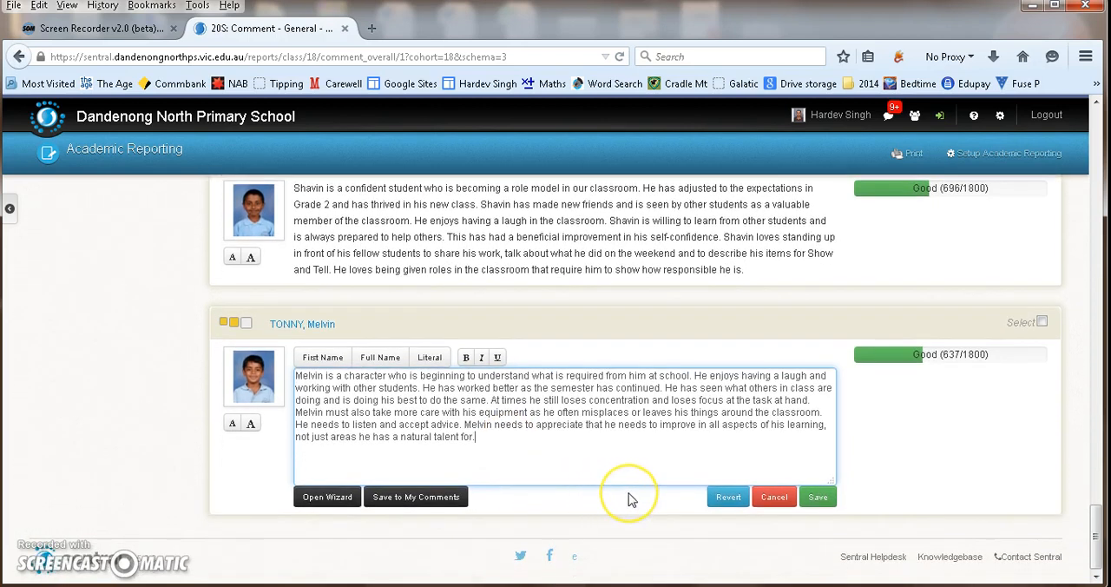
click(216, 460)
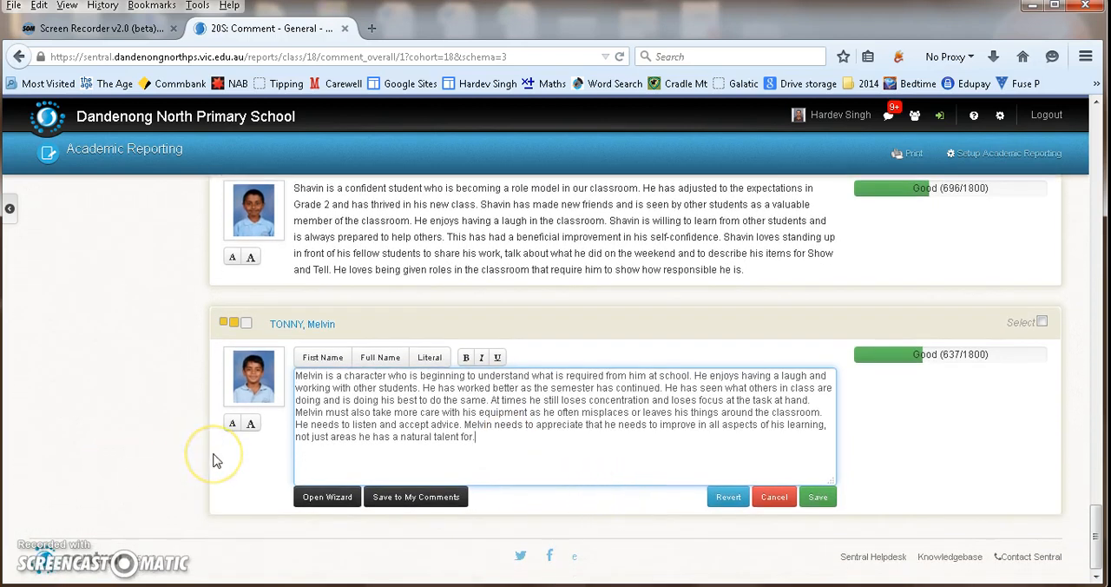
- Use the comment wizard to insert the saved "{first_name} is a good student. {he_she} tries hard all the time" comment into the last student's text
click(320, 497)
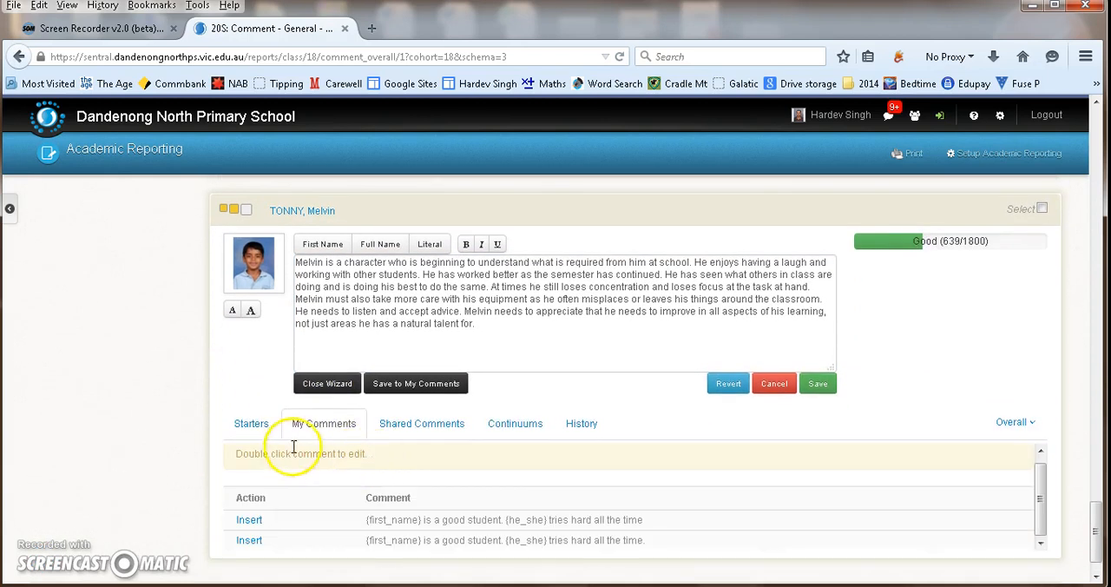
scroll(330, 499, down, 1)
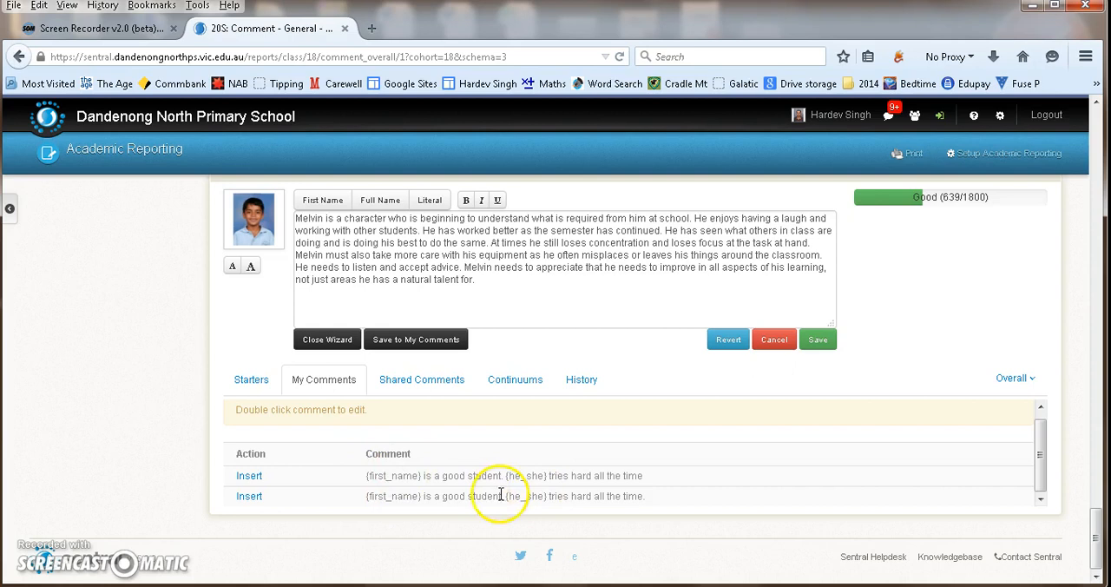
click(250, 383)
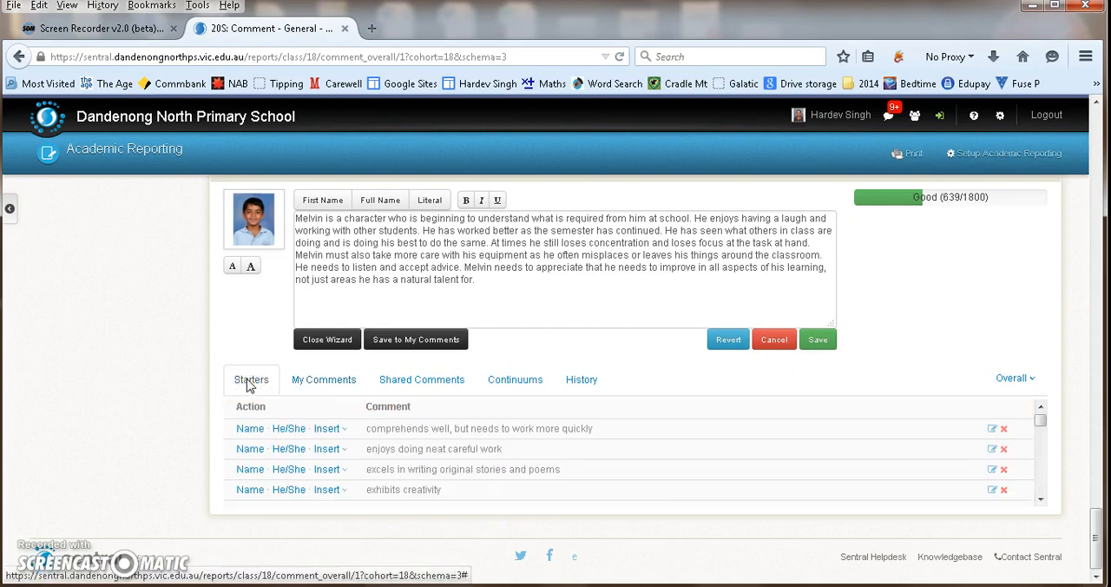
click(321, 383)
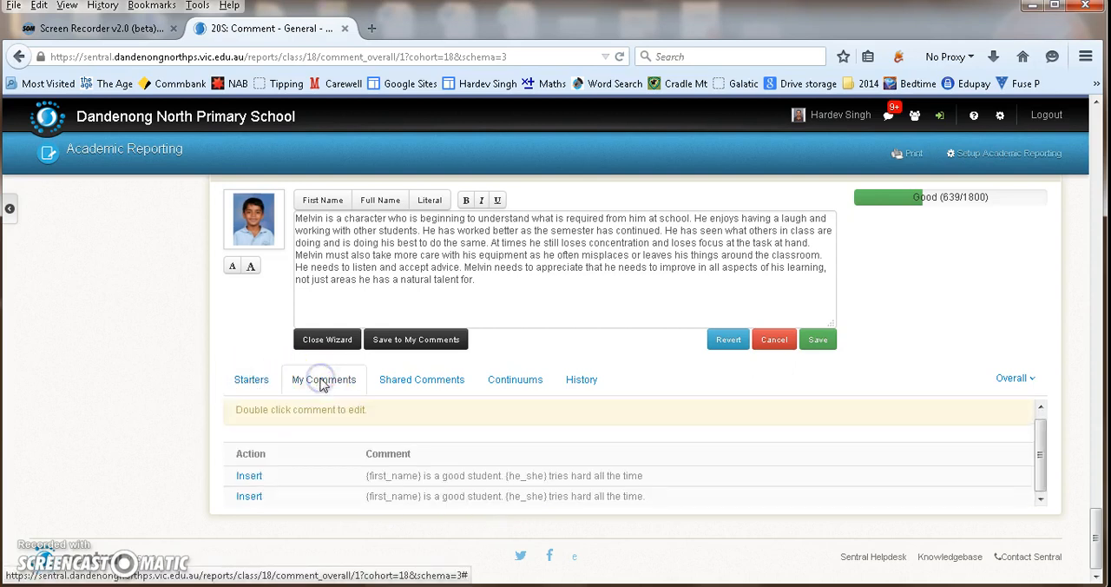
click(249, 477)
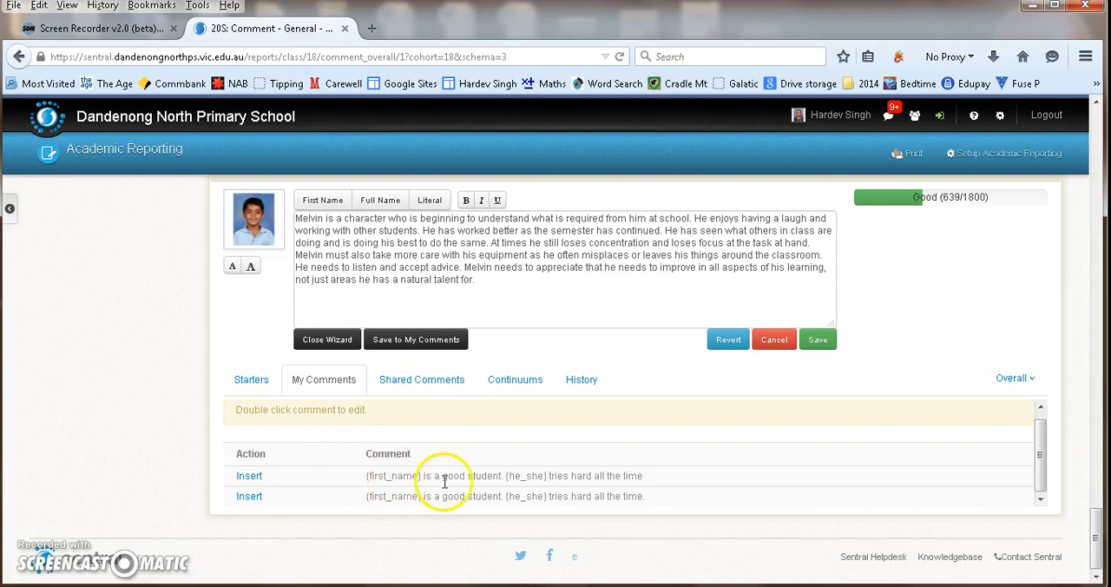
click(249, 477)
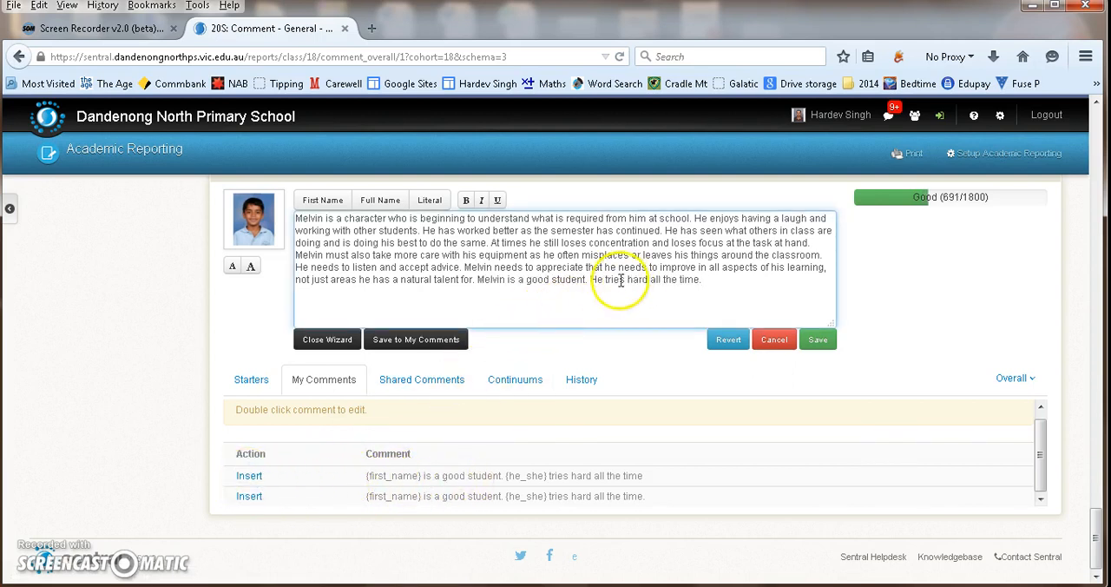
- Examine the wizard's shared comments and the EAL Stage B continuum statements for reading, speaking and listening, and writing
click(417, 382)
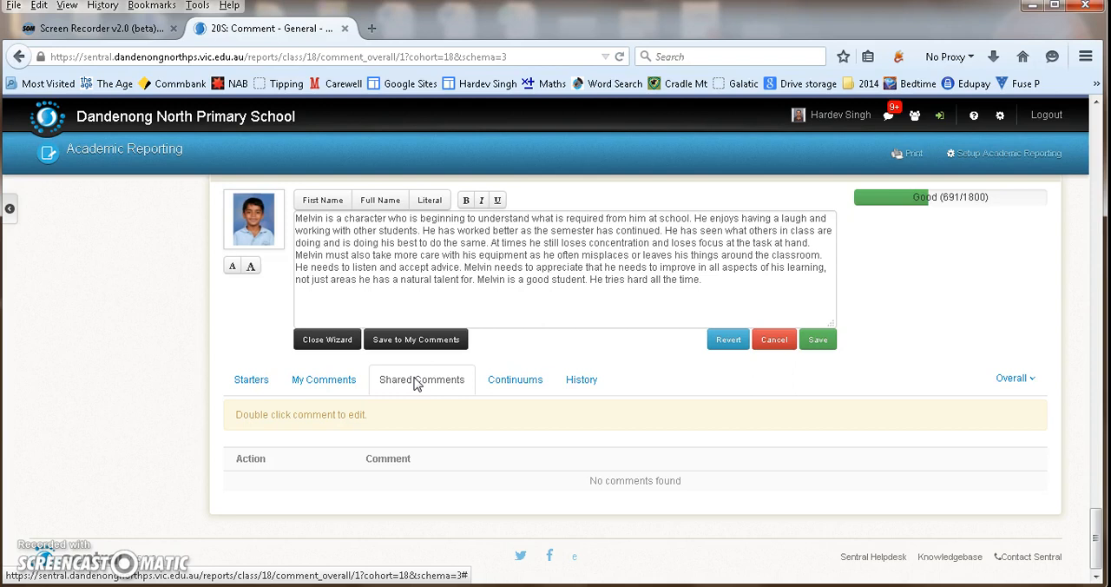
click(496, 379)
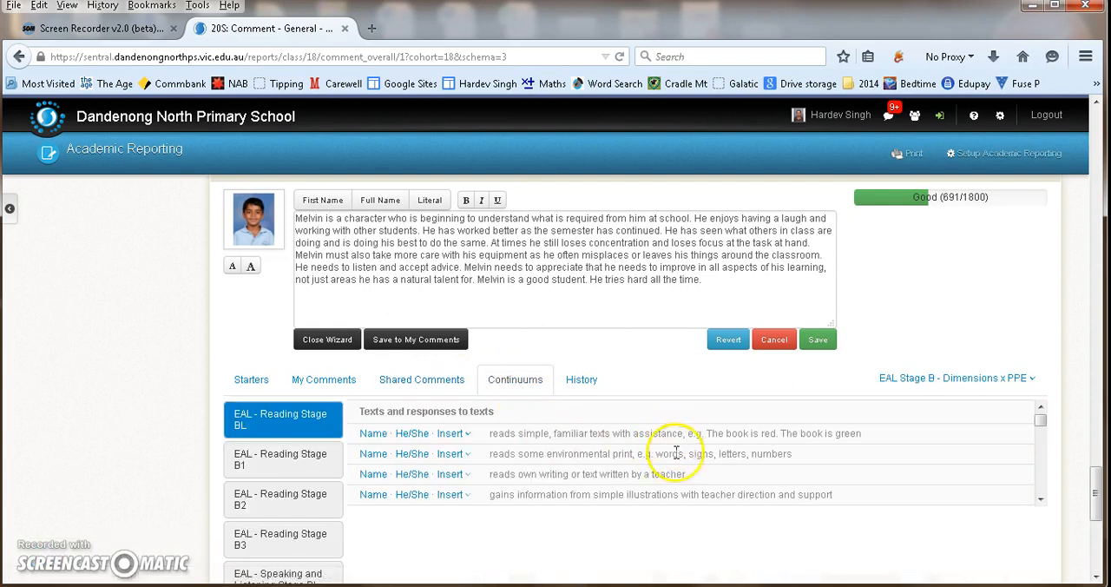
scroll(720, 468, down, 2)
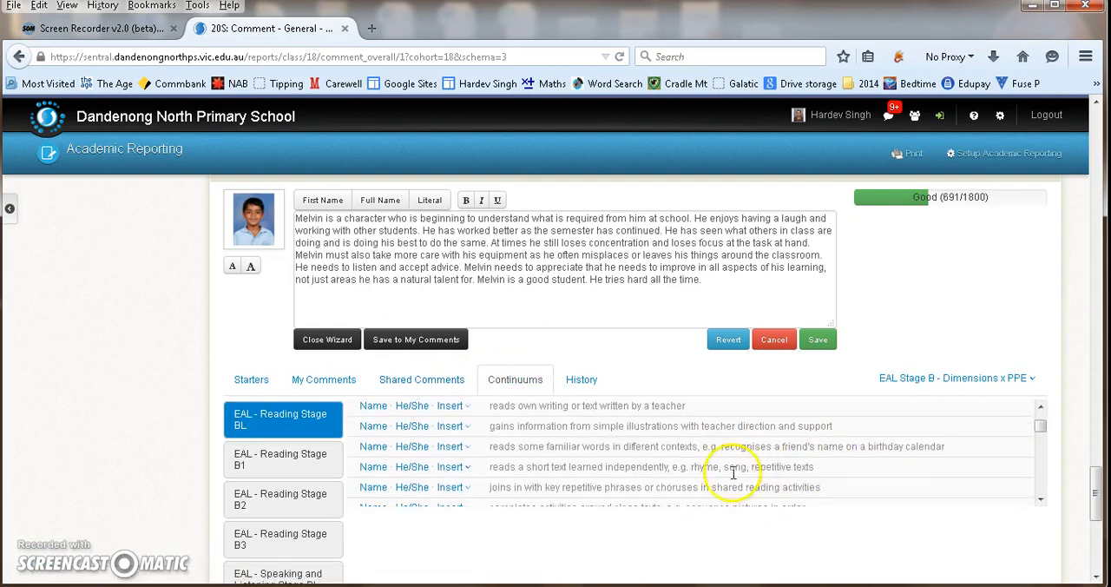
scroll(275, 508, down, 5)
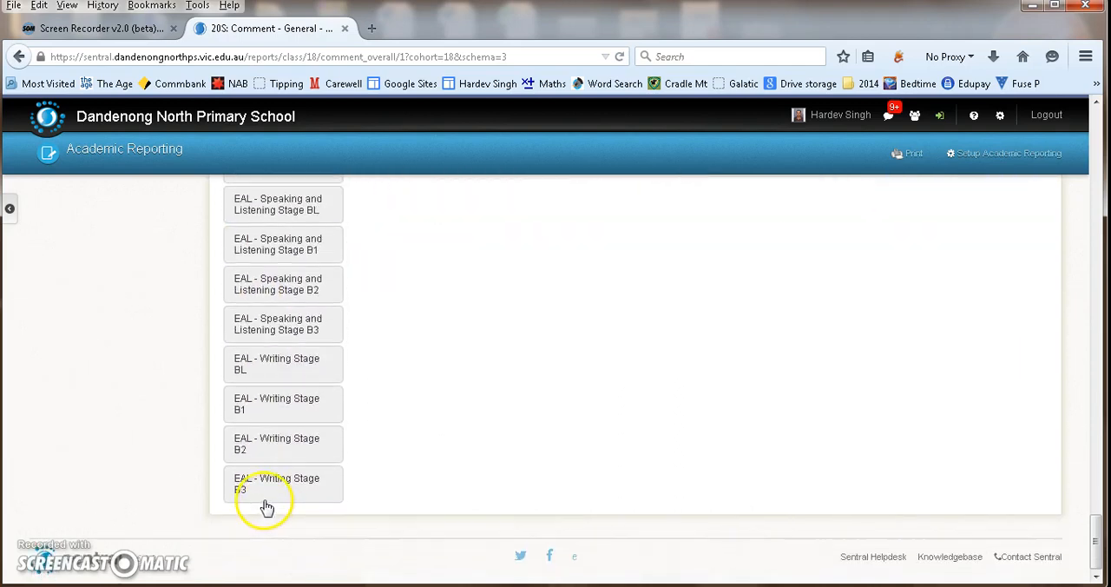
- Look through the EAL Stage B reading, speaking and listening, and writing stages listed below the last student's comment
scroll(268, 508, up, 5)
scroll(265, 456, down, 1)
scroll(528, 343, down, 3)
scroll(529, 358, down, 5)
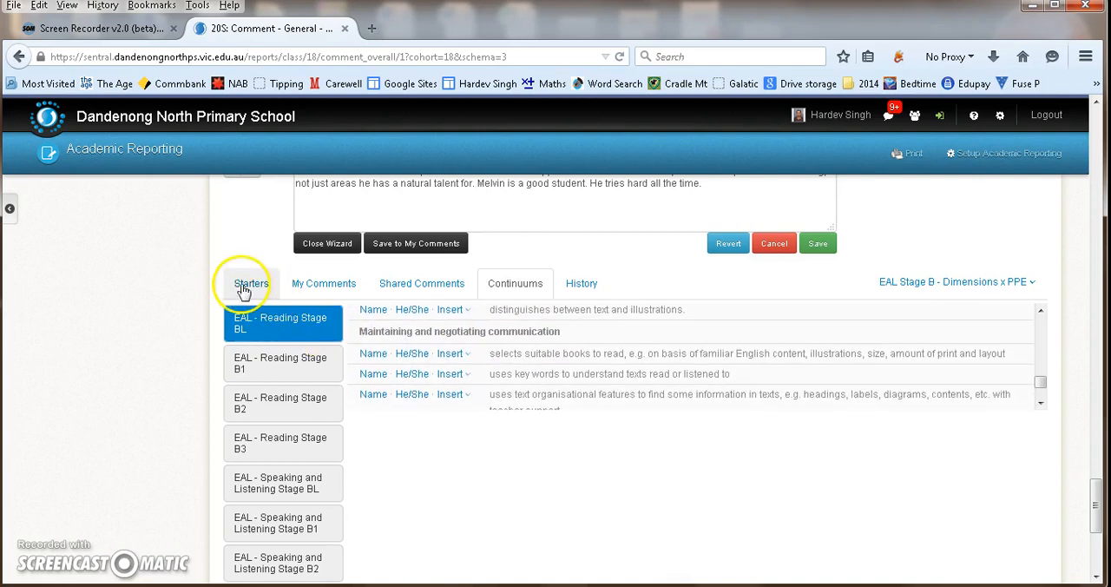
scroll(226, 382, down, 6)
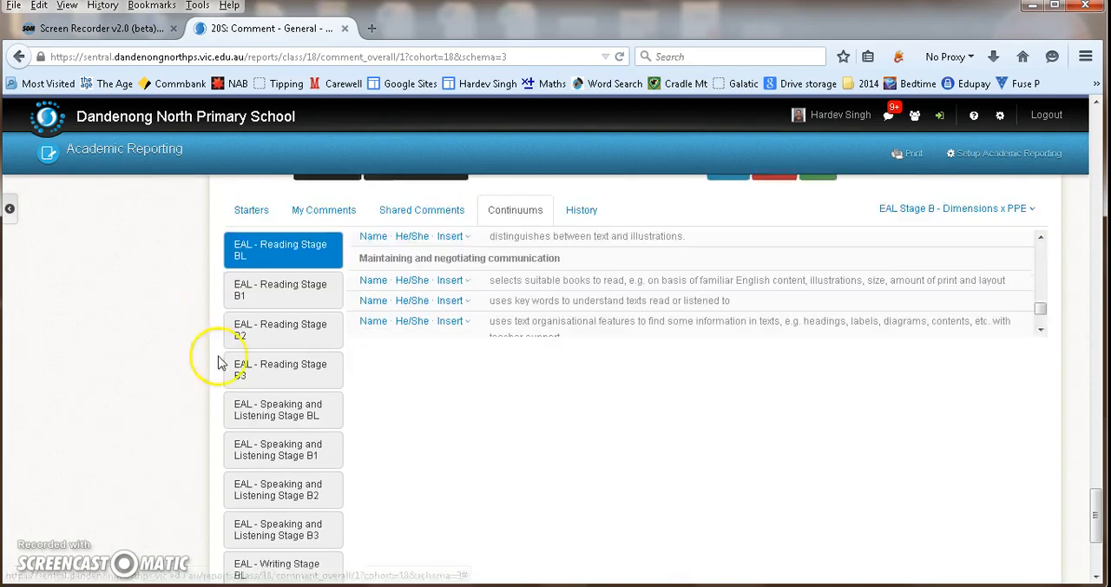
scroll(263, 420, up, 3)
scroll(263, 420, up, 6)
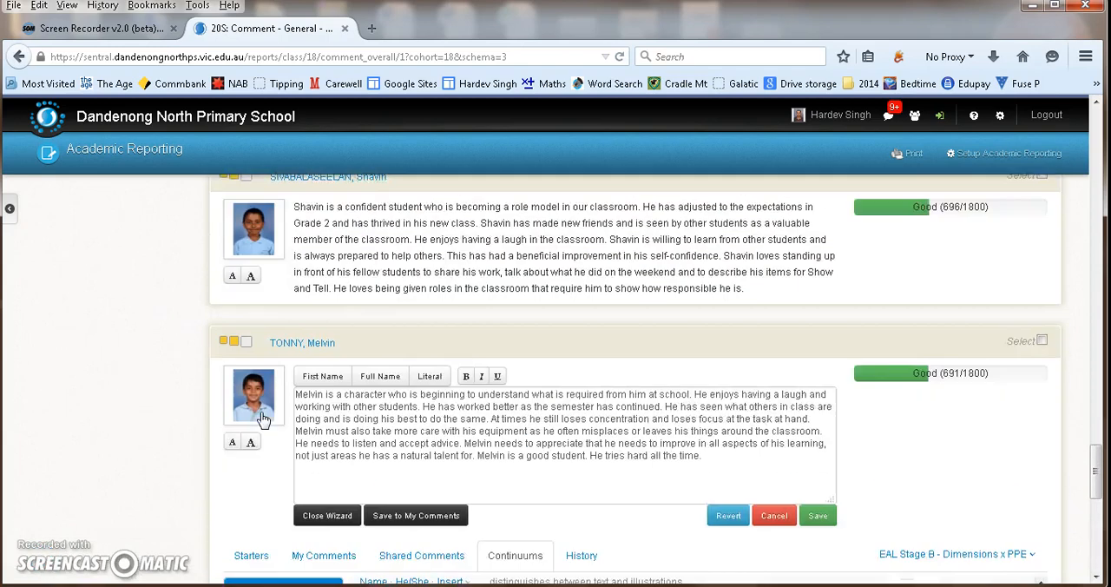
scroll(260, 422, down, 4)
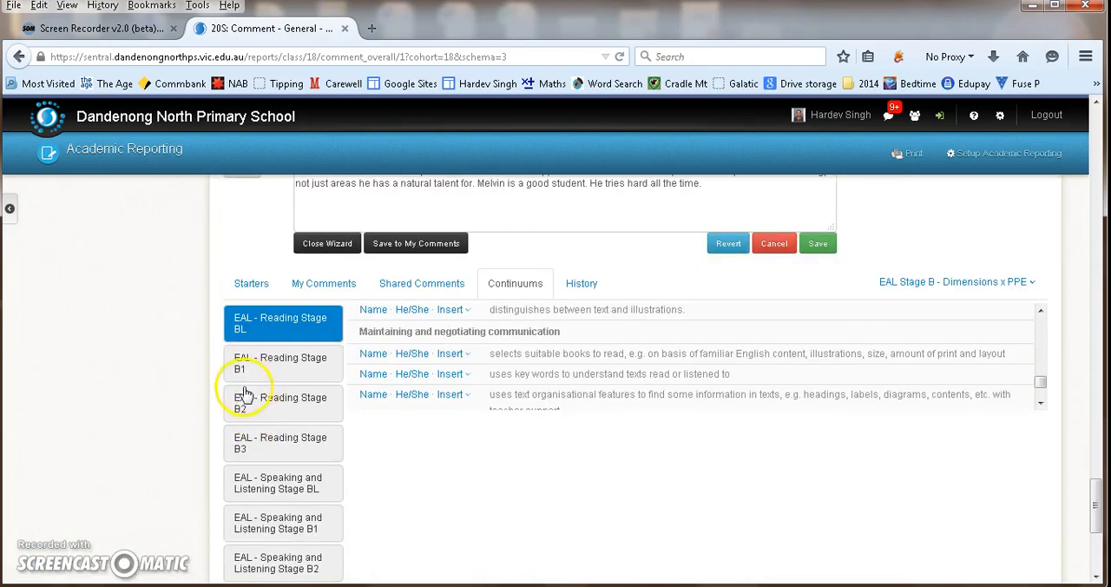
scroll(246, 394, down, 3)
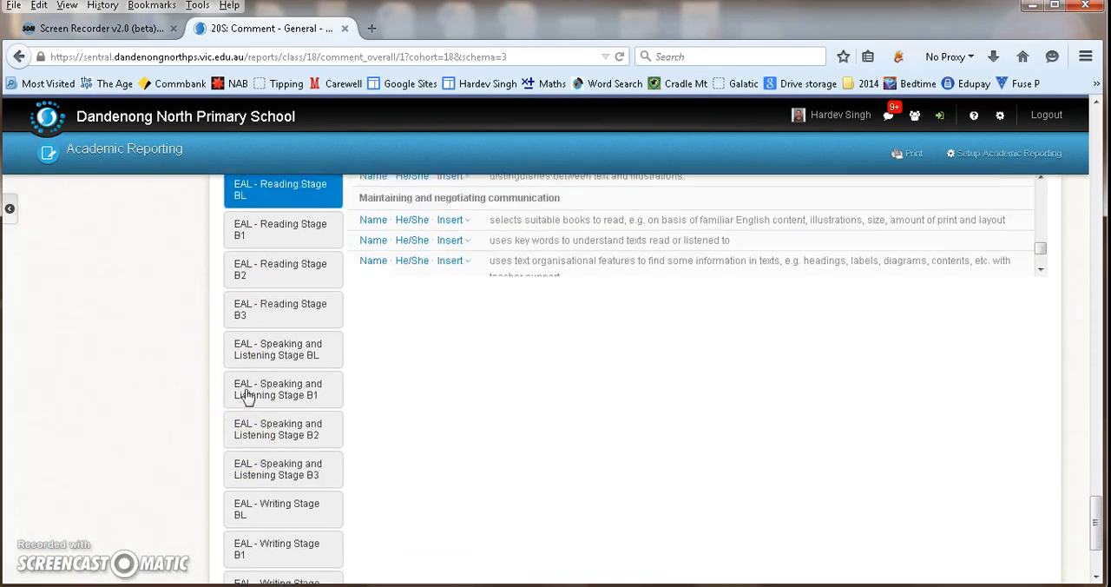
scroll(246, 394, up, 7)
- Check the wizard's comment history for the last student and revert the general comment to its saved text
click(587, 472)
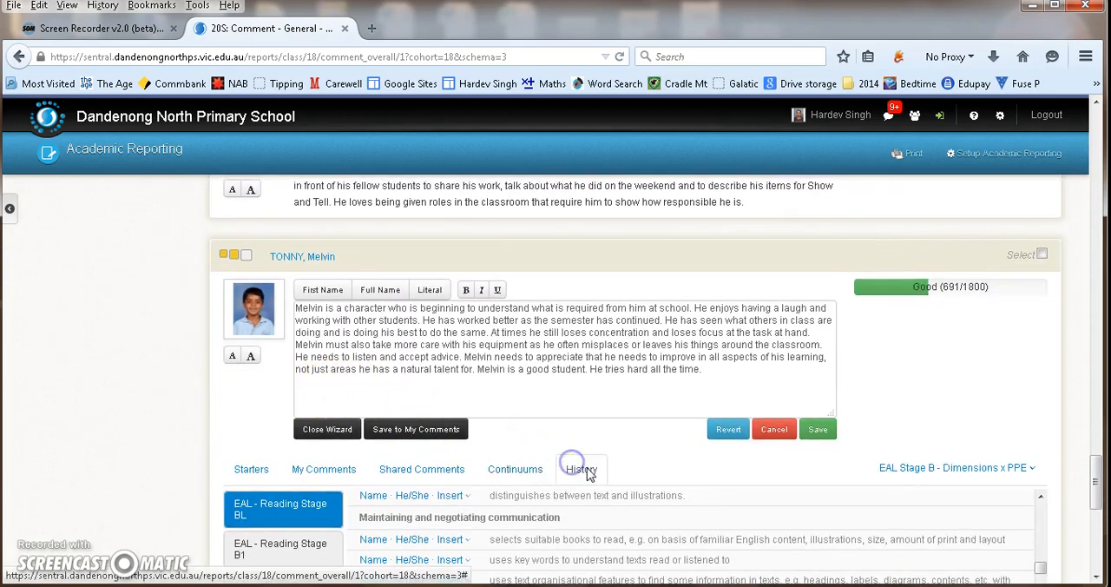
scroll(608, 456, down, 2)
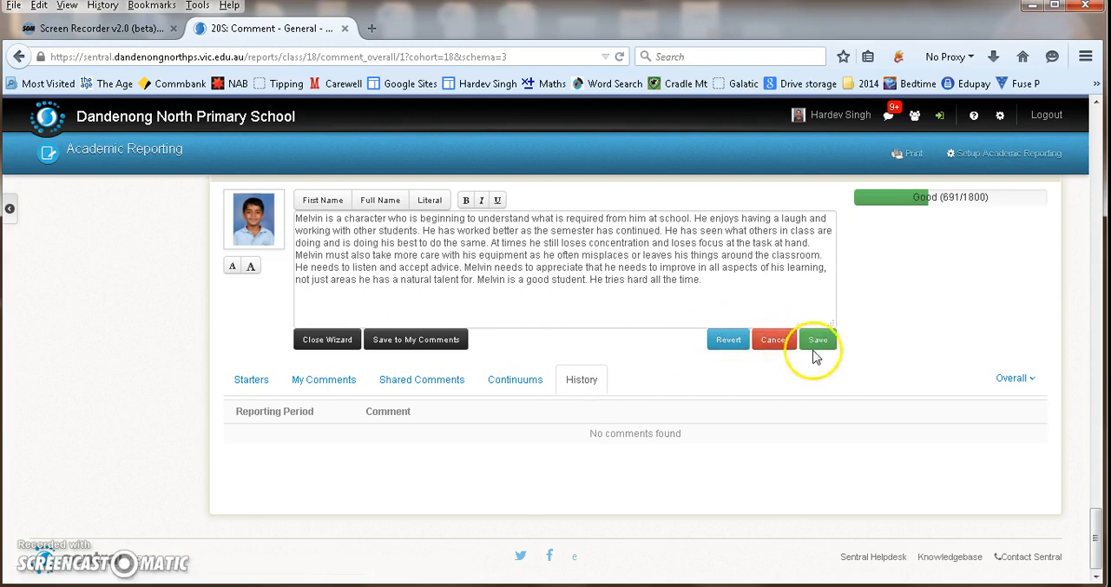
click(726, 341)
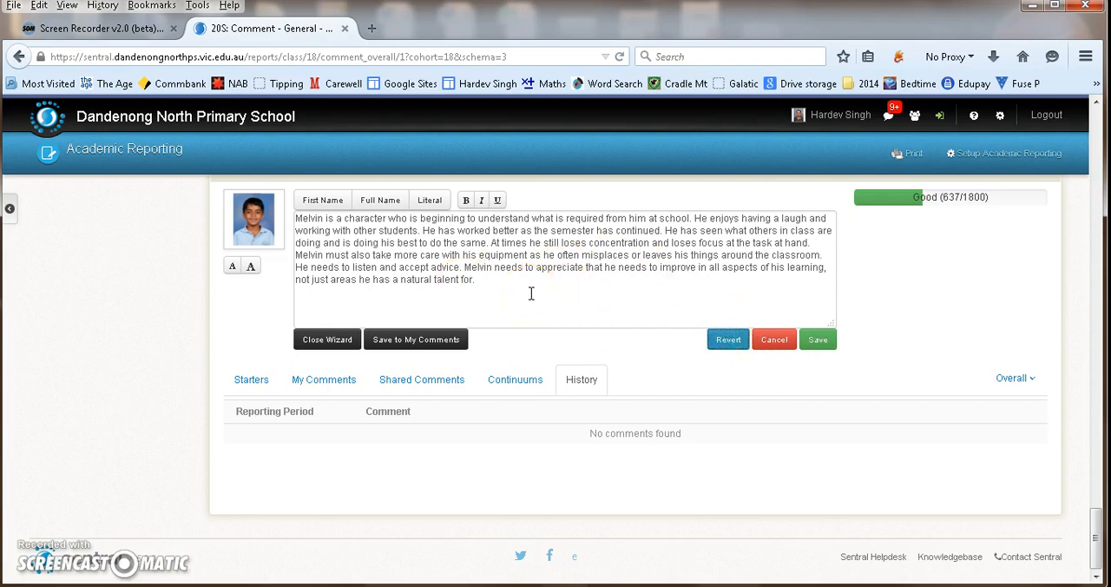
click(494, 278)
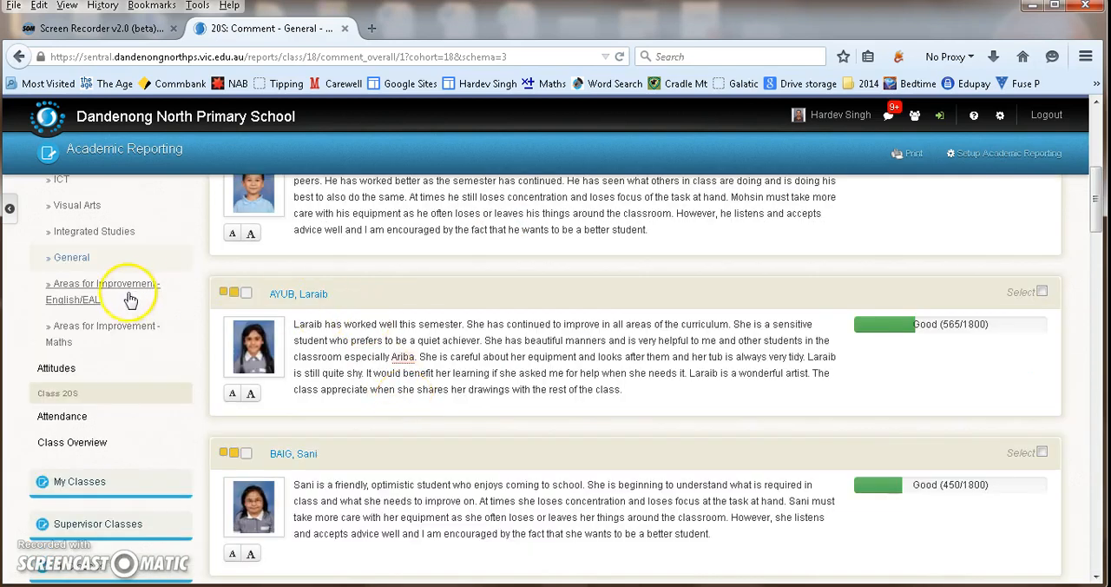
- Open the Year 2 School Values - Care attitudes, look over the class ratings and view the first student's rating options without changing them
scroll(60, 326, up, 2)
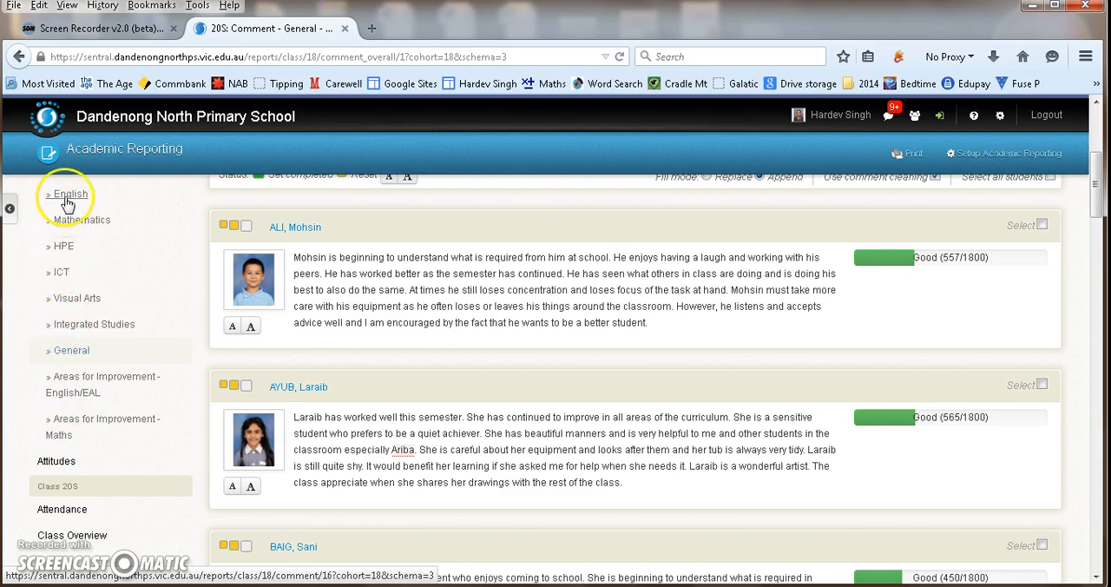
click(48, 462)
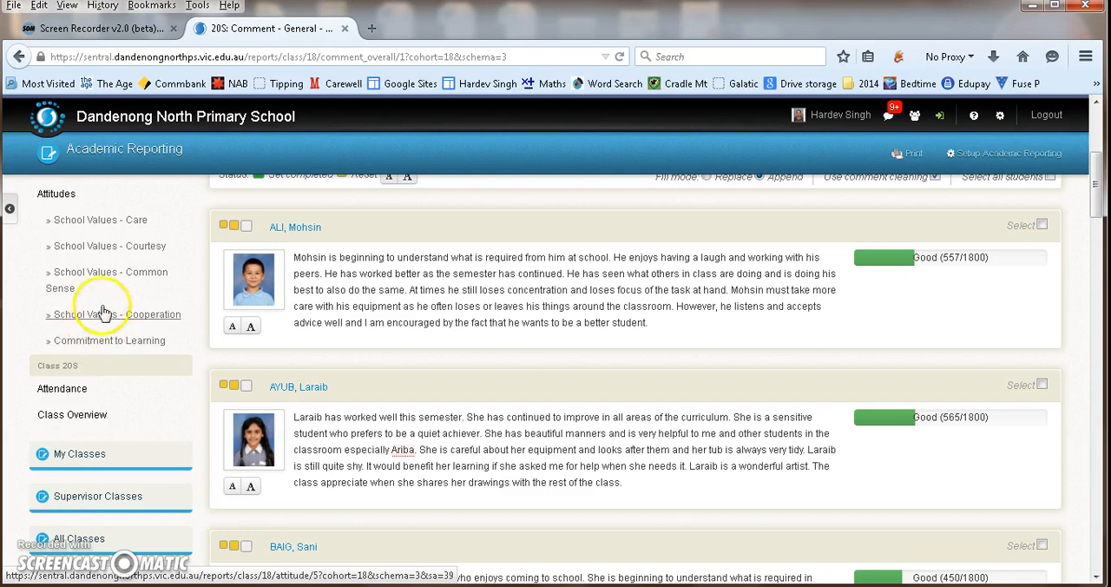
click(95, 223)
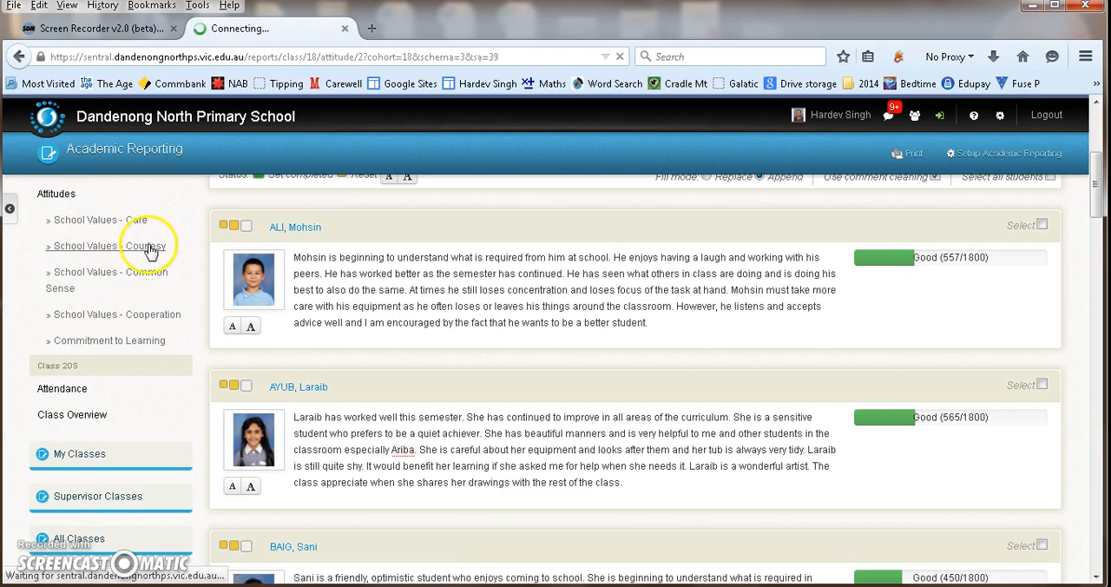
scroll(556, 323, down, 5)
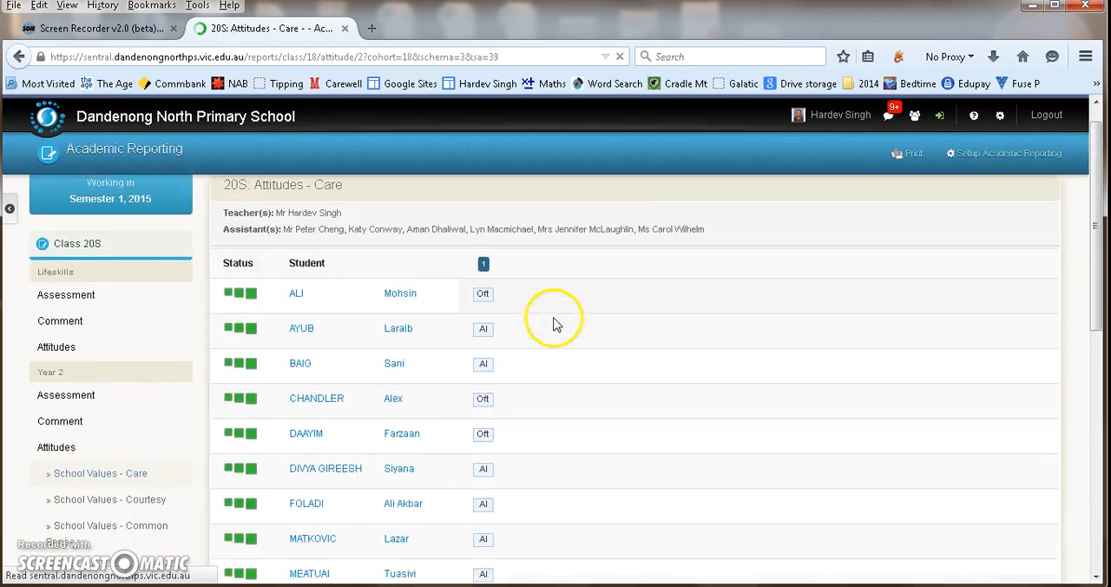
scroll(547, 320, down, 2)
scroll(546, 317, up, 4)
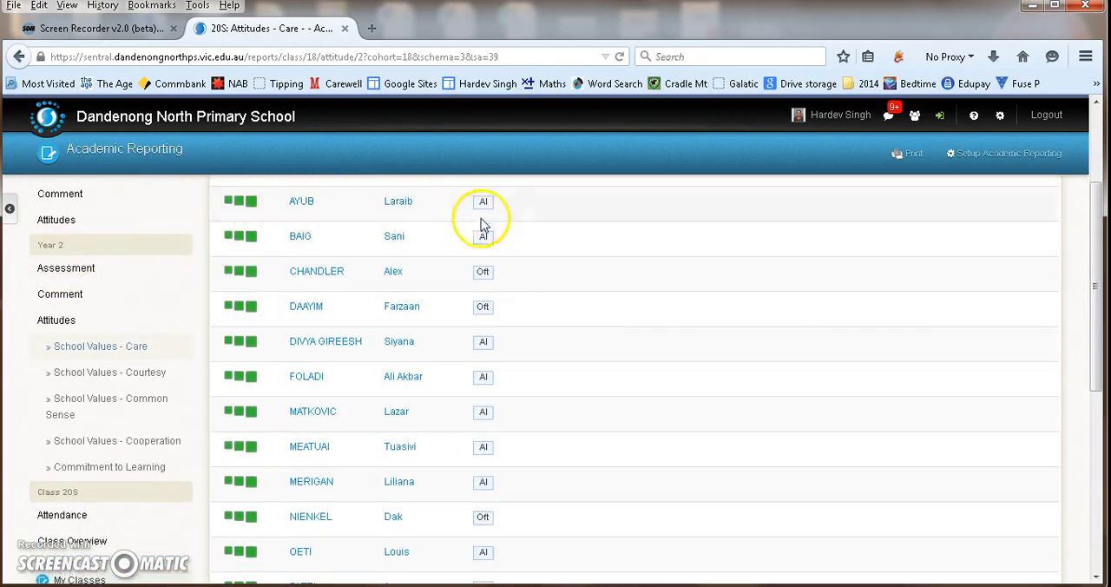
scroll(486, 226, up, 2)
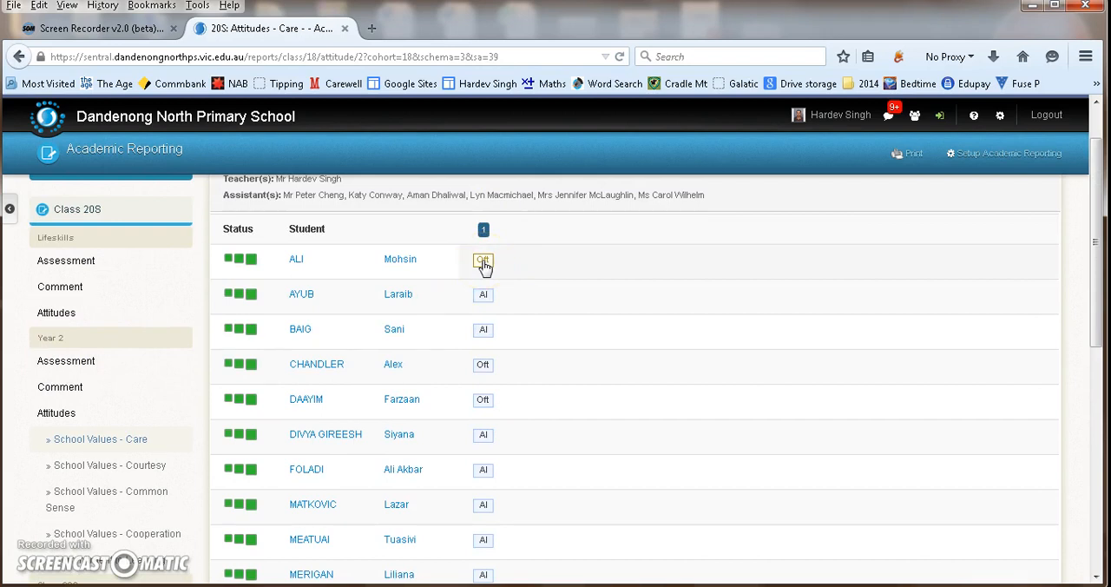
click(483, 261)
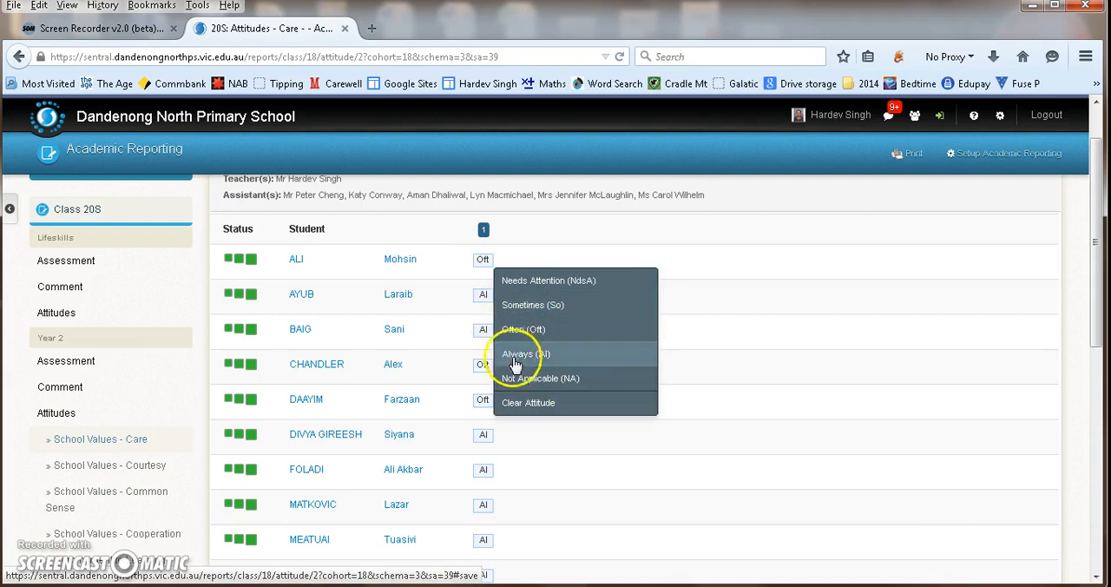
click(540, 223)
- View the whole-class marking page for the Care statement and cancel out of it without changing any ratings
click(484, 230)
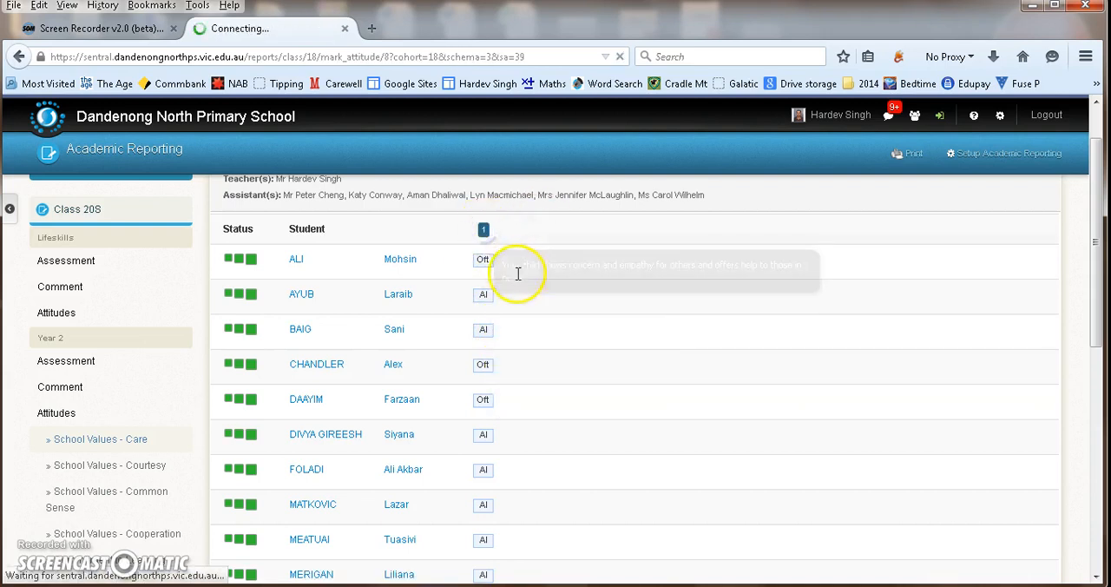
scroll(504, 321, down, 2)
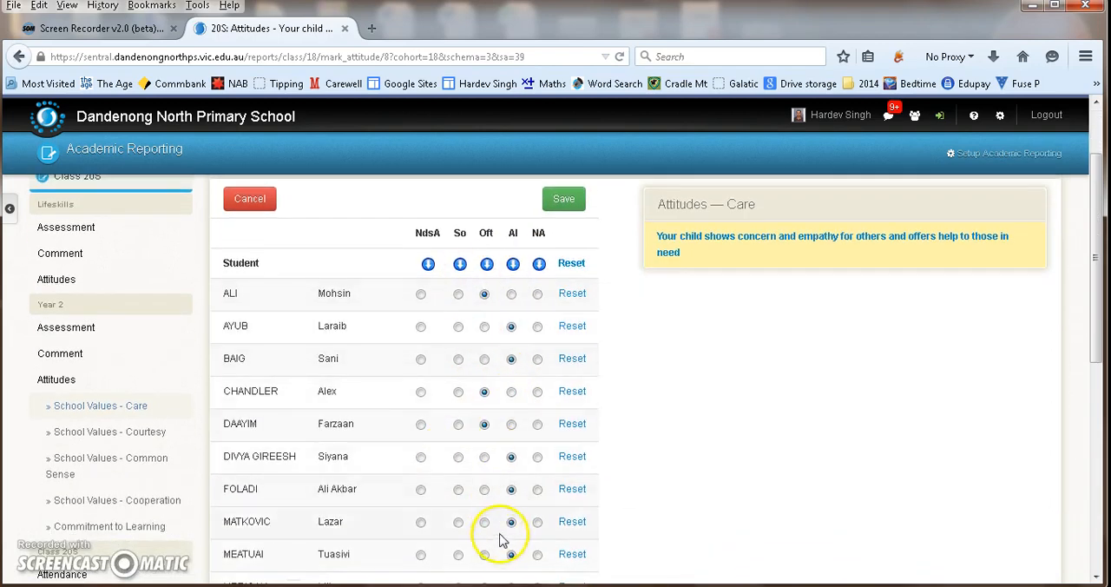
scroll(511, 432, down, 3)
scroll(505, 435, down, 1)
scroll(504, 437, up, 7)
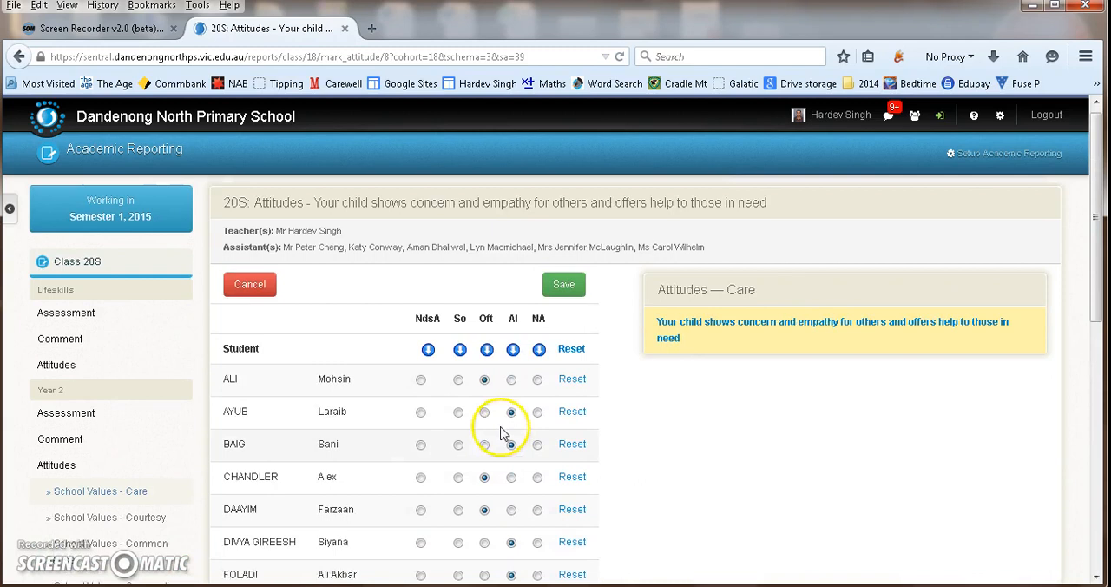
click(254, 291)
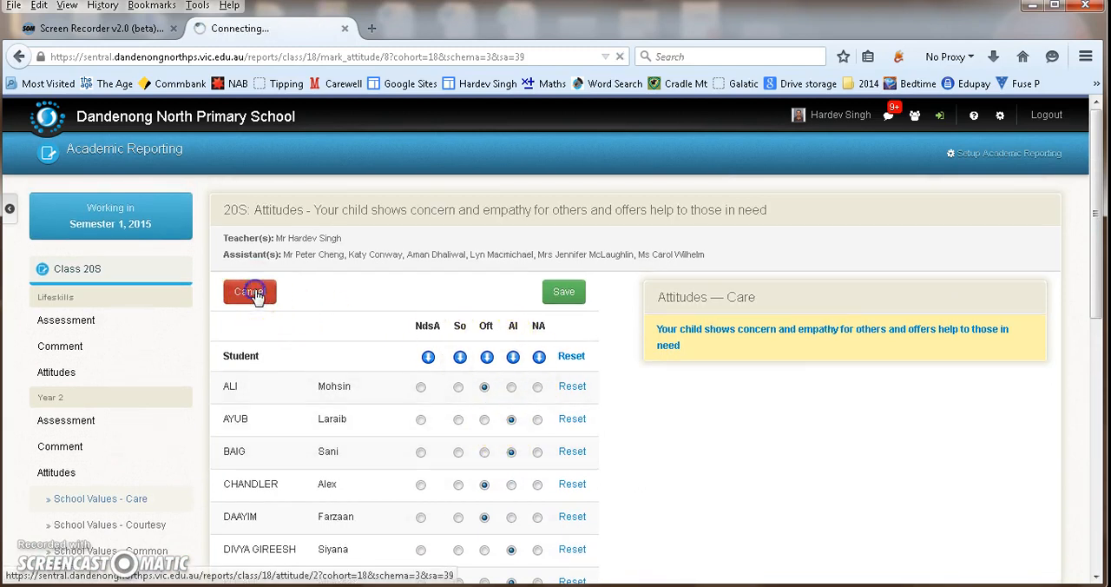
- View the Year 2 attitude pages for Courtesy, Common Sense, Cooperation and Commitment to Learning one after another
scroll(129, 488, down, 2)
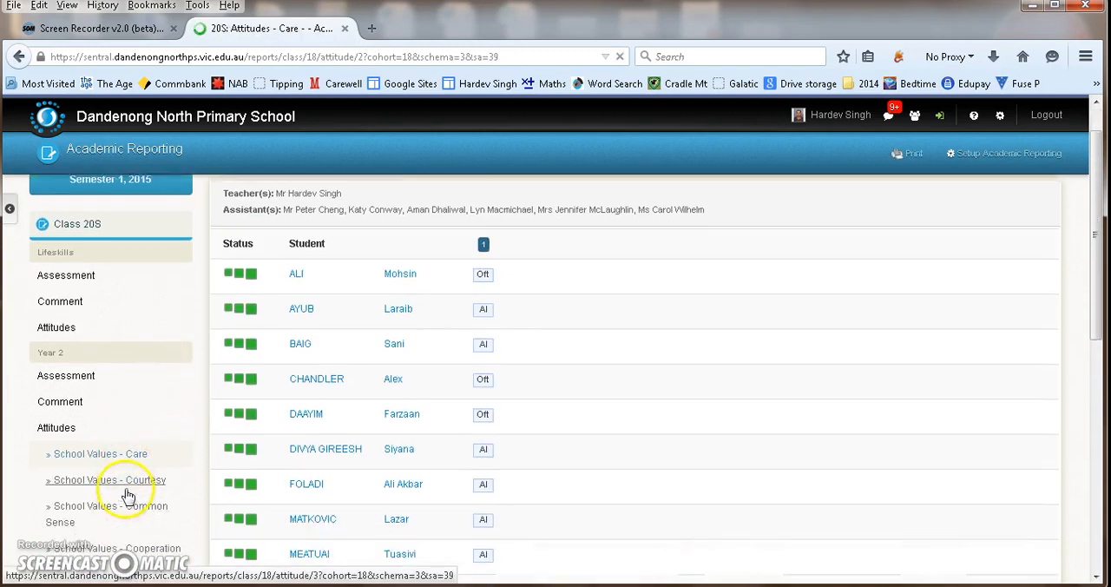
click(132, 440)
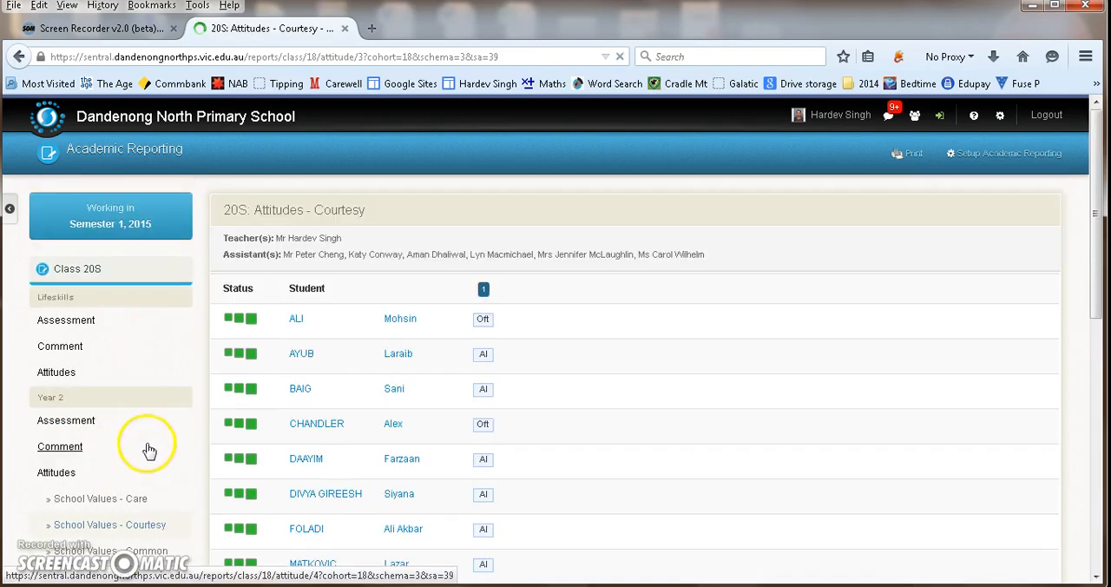
scroll(139, 448, down, 3)
click(117, 378)
click(158, 422)
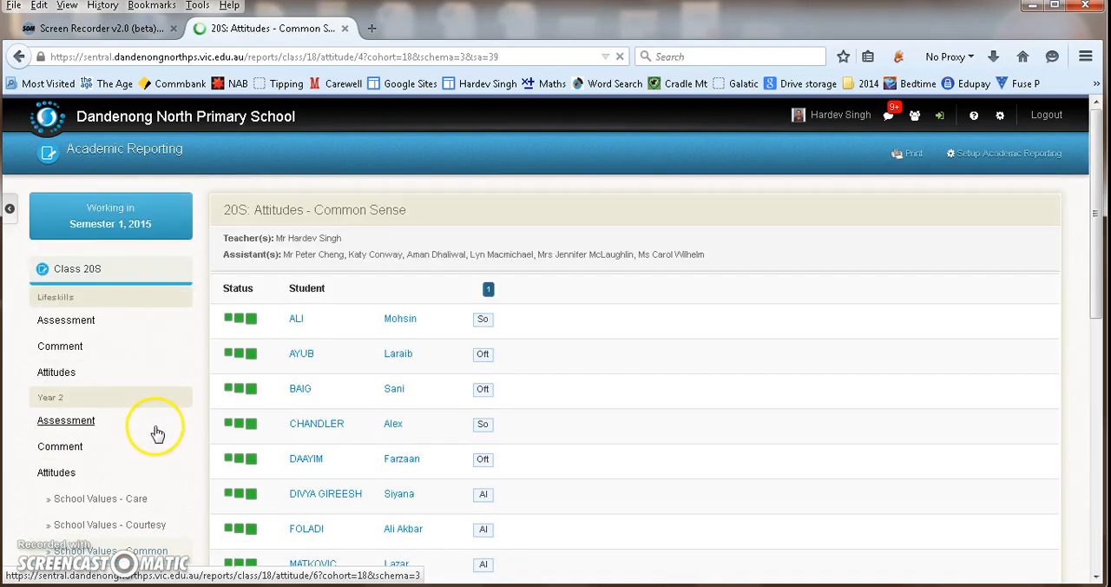
scroll(118, 471, down, 5)
click(122, 316)
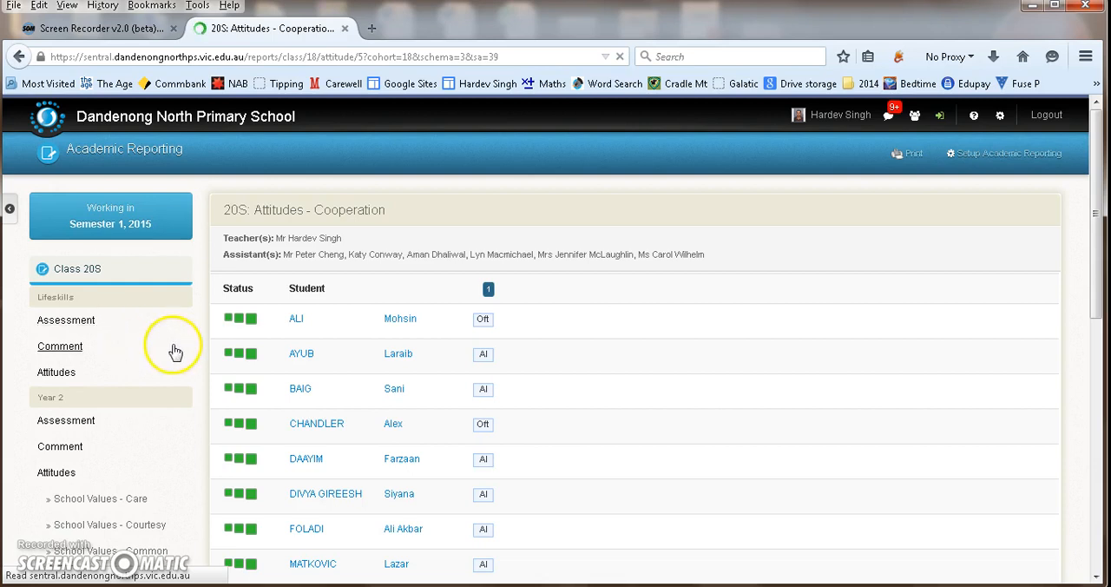
scroll(175, 350, down, 5)
click(124, 341)
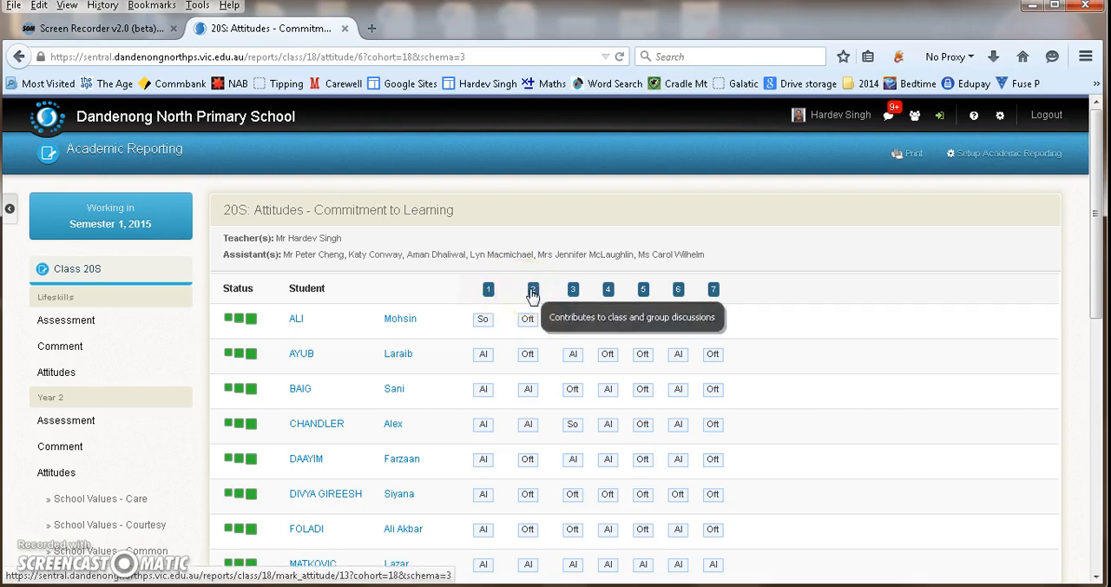
- Read the numbered Commitment to Learning criteria, view the whole-class marking page for the first one and cancel out of it
click(573, 294)
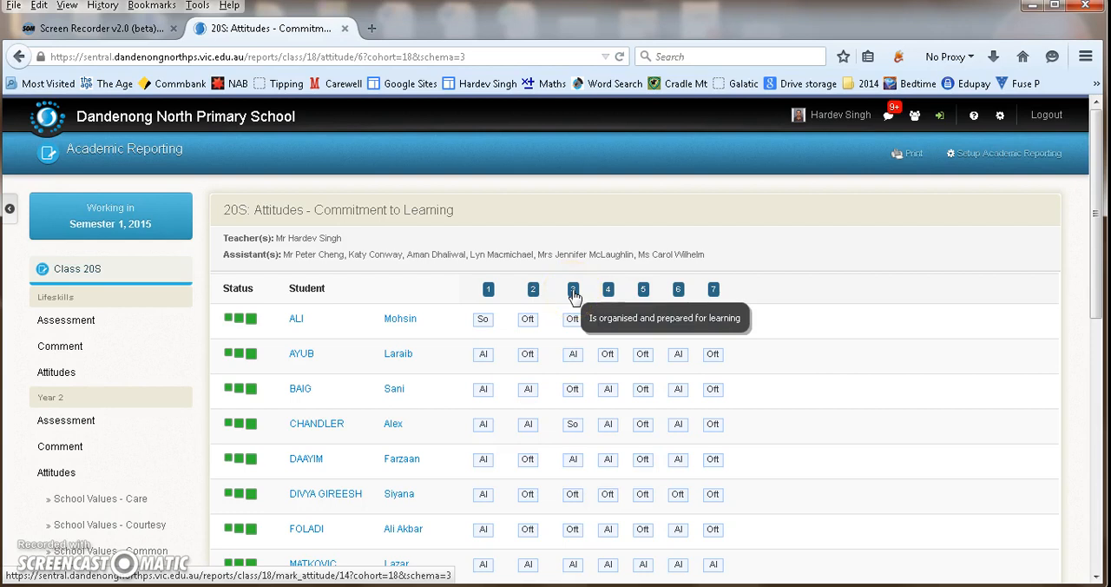
click(608, 293)
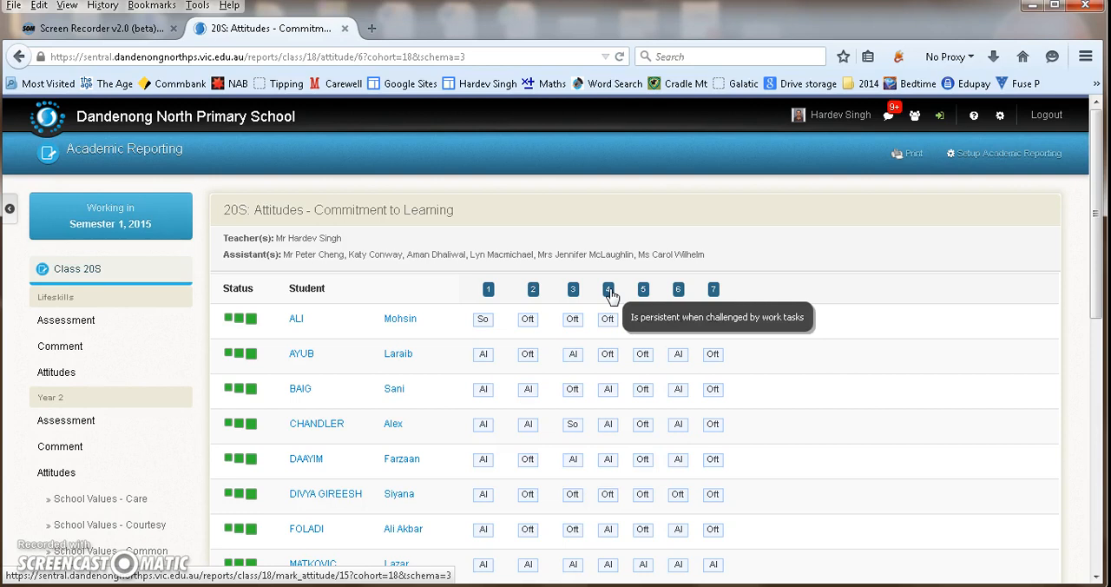
click(644, 293)
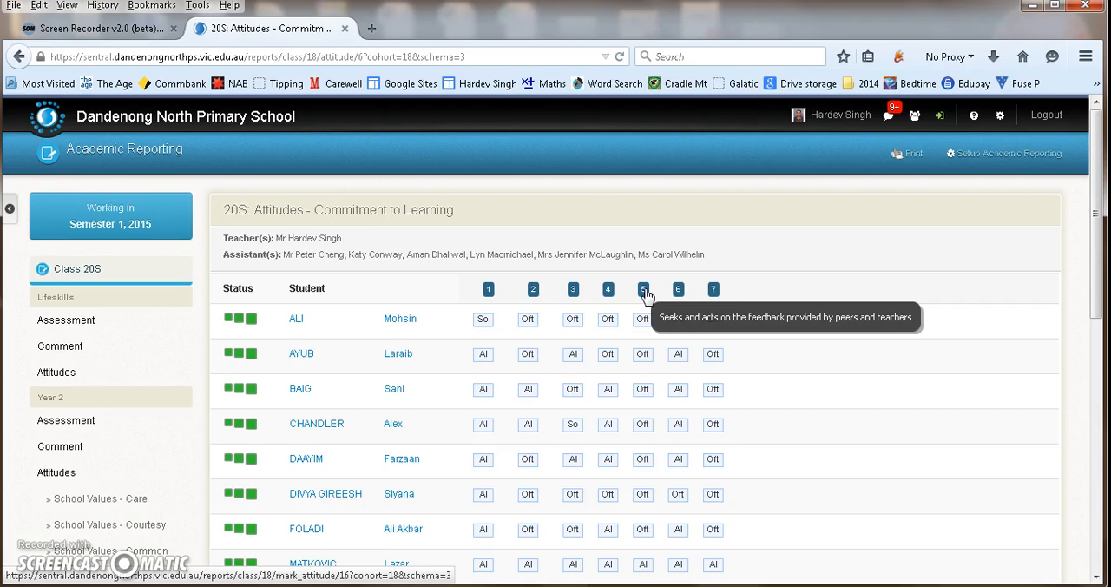
click(644, 293)
click(678, 292)
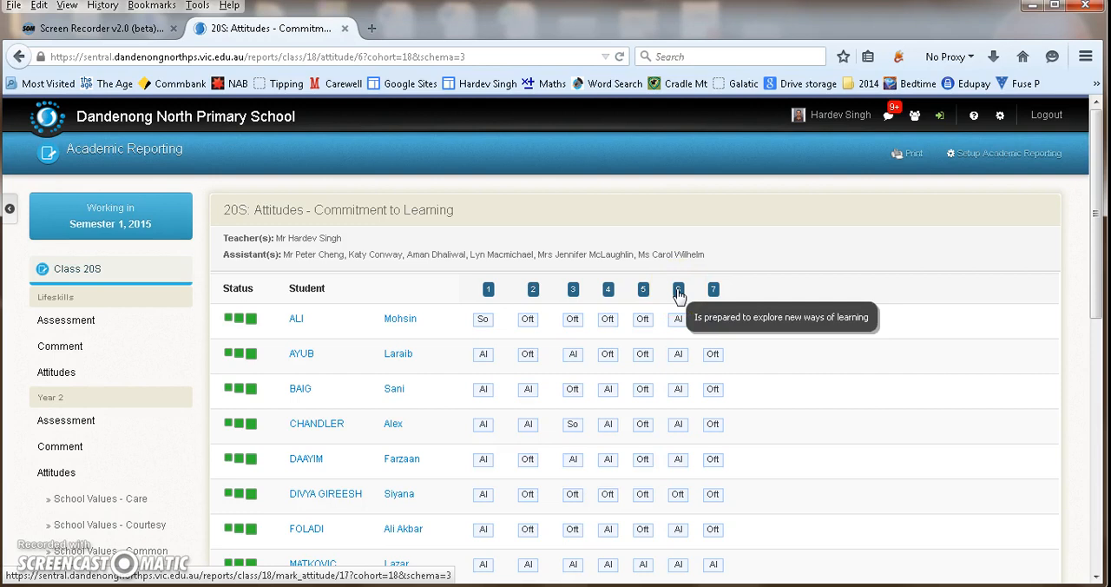
click(714, 293)
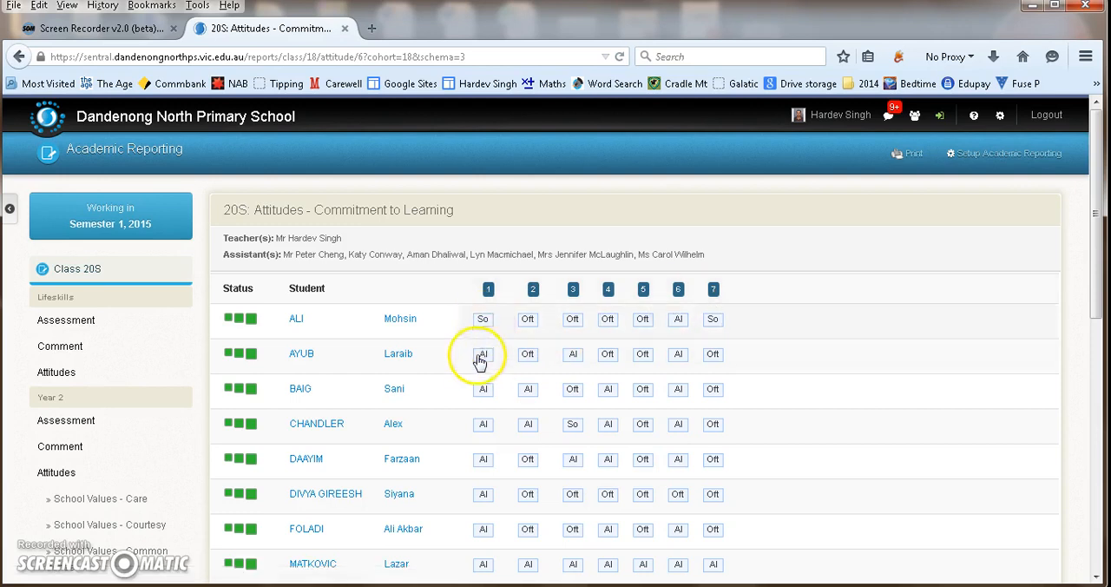
click(488, 292)
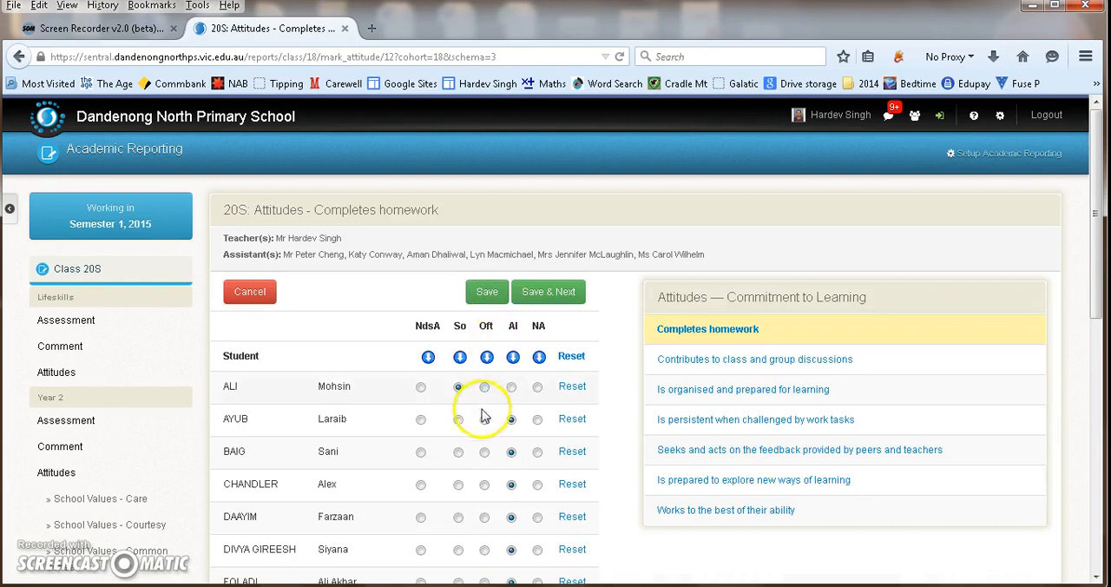
click(244, 287)
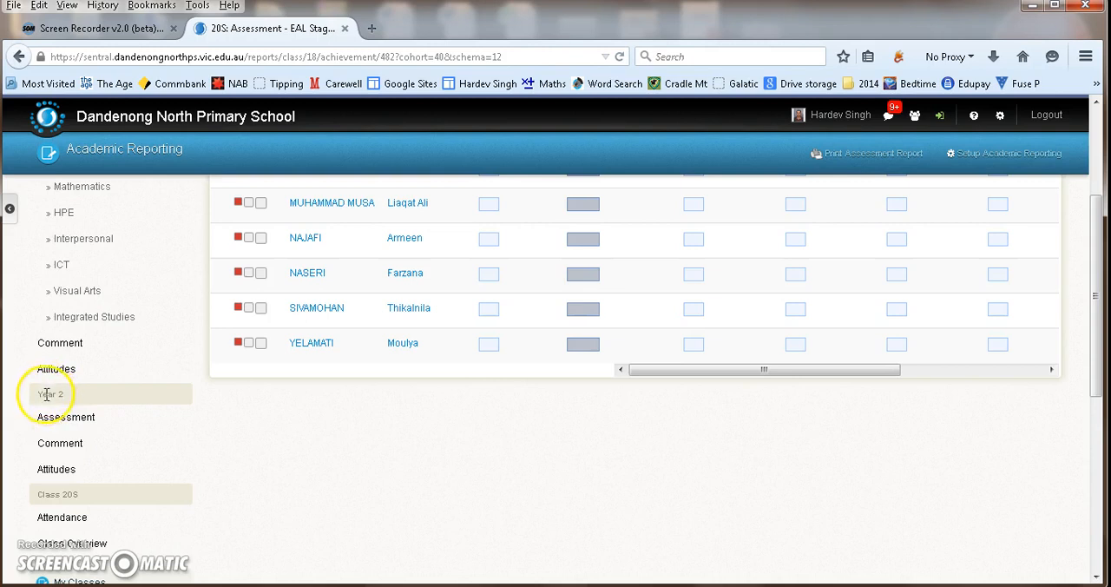
- Open the attendance record for class 20S and look through the students' whole-day and partial absences
click(54, 518)
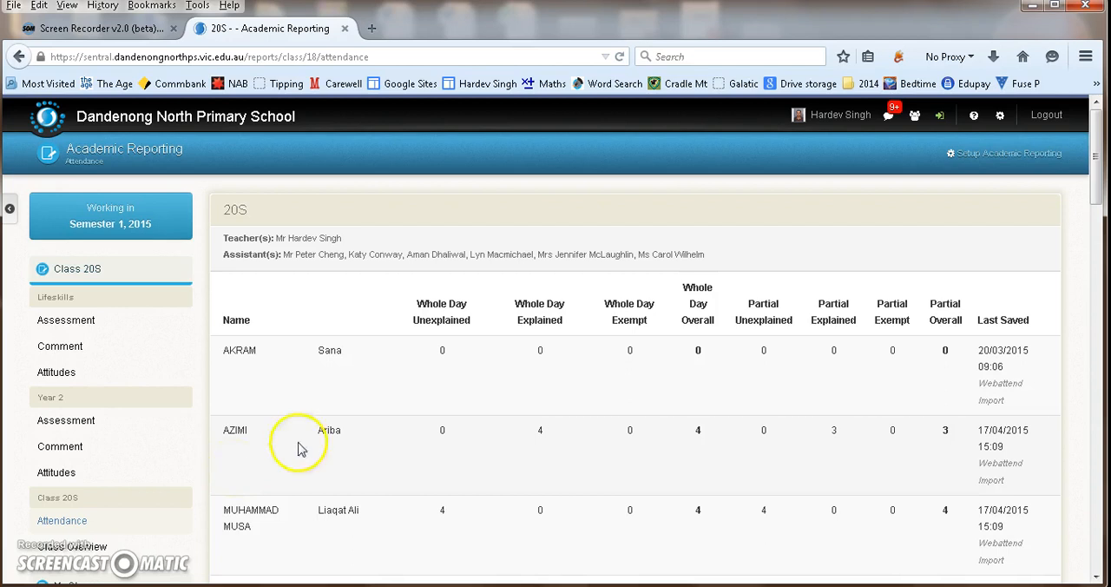
scroll(477, 376, down, 5)
scroll(477, 375, down, 4)
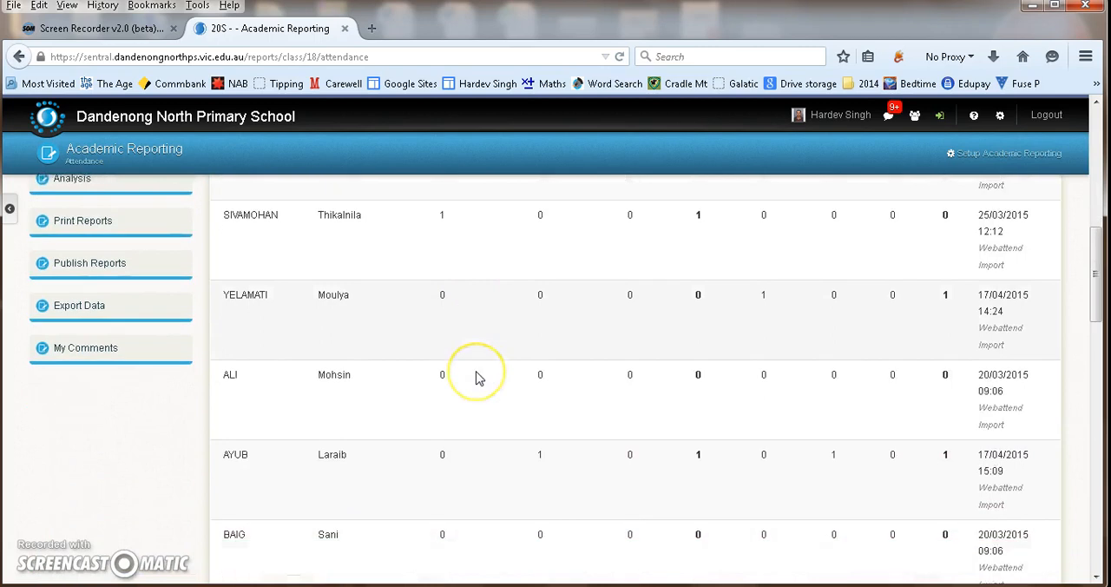
scroll(477, 378, down, 4)
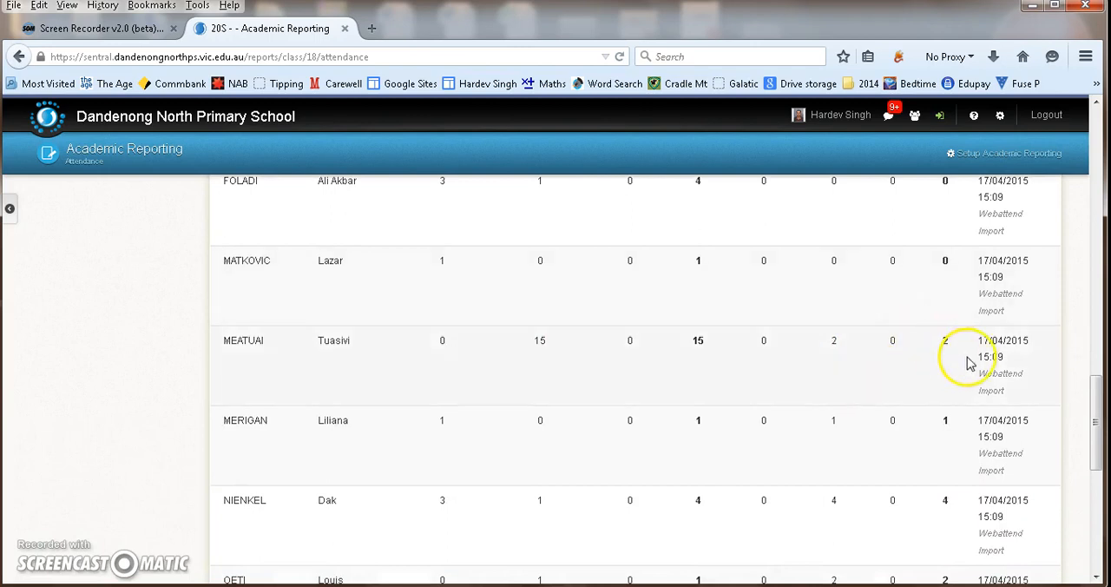
scroll(980, 361, up, 2)
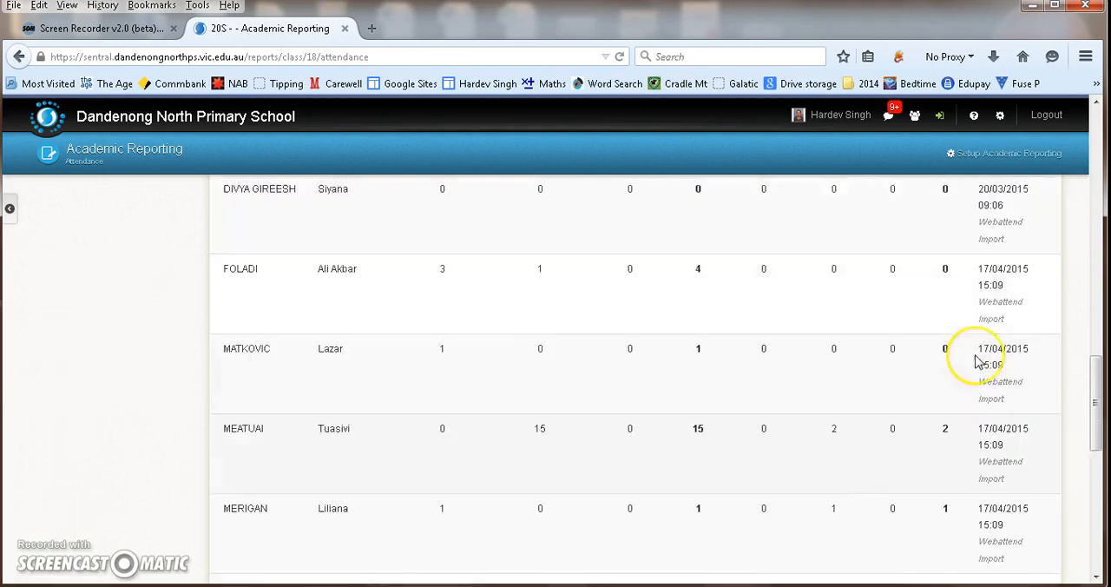
scroll(980, 360, down, 6)
scroll(811, 335, up, 10)
scroll(573, 308, up, 6)
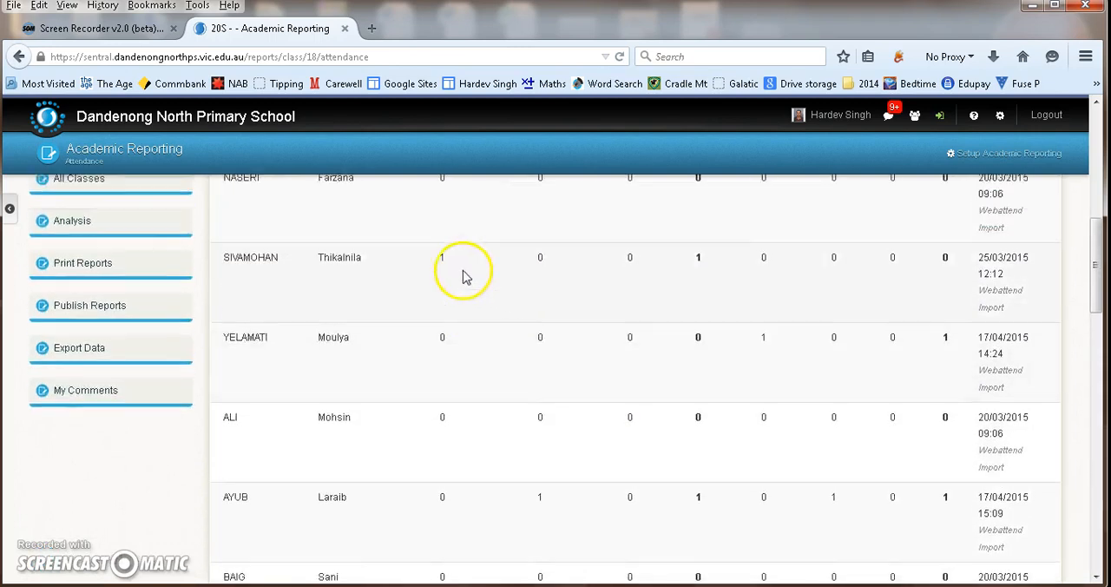